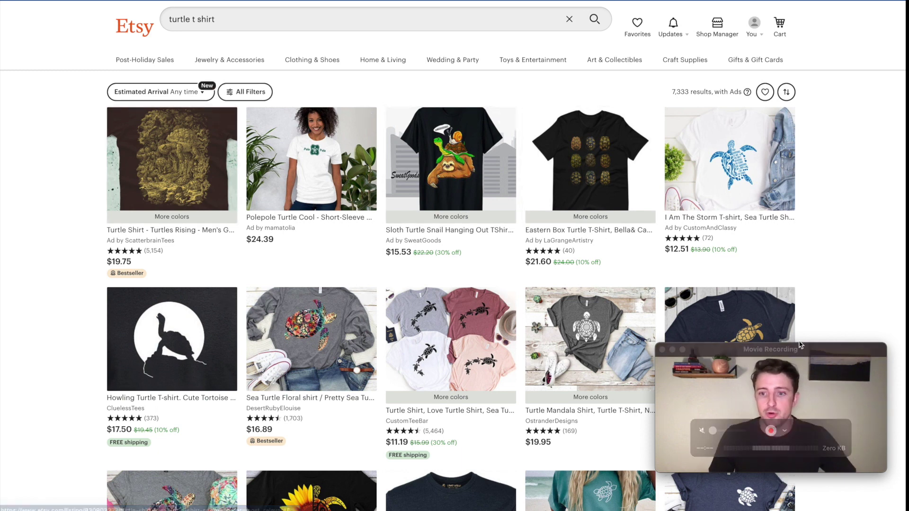
Scroll through Etsy's 'turtle t shirt' results, such as the $14.99 Sunflower Turtle T-shirt
drag(804, 349, 810, 382)
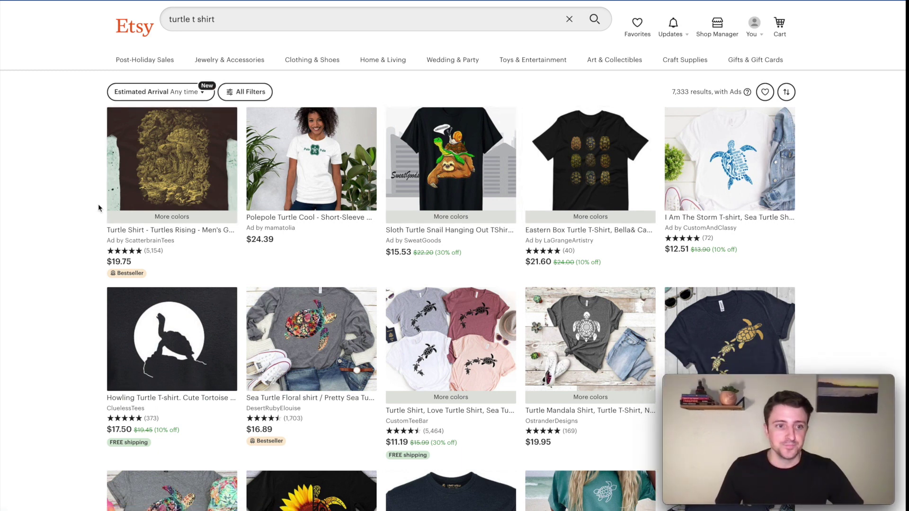
scroll(174, 305, down, 3)
scroll(174, 306, down, 2)
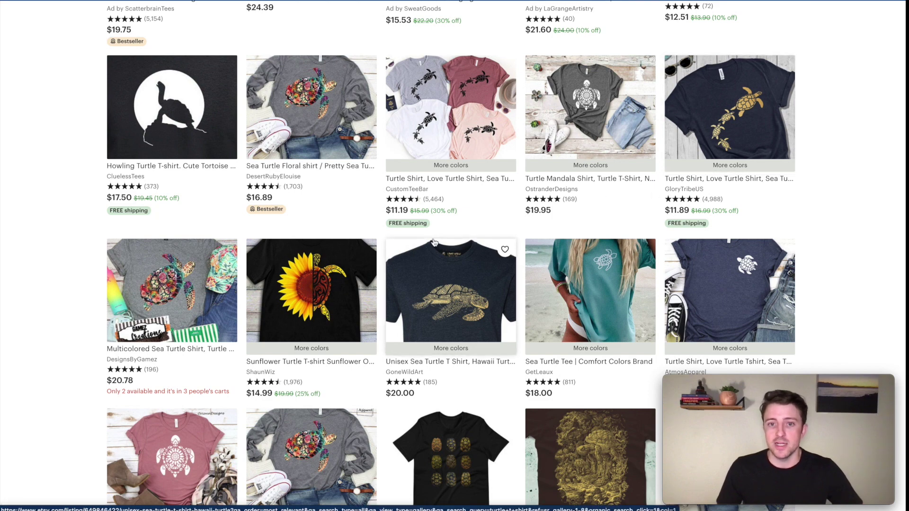
scroll(266, 314, down, 3)
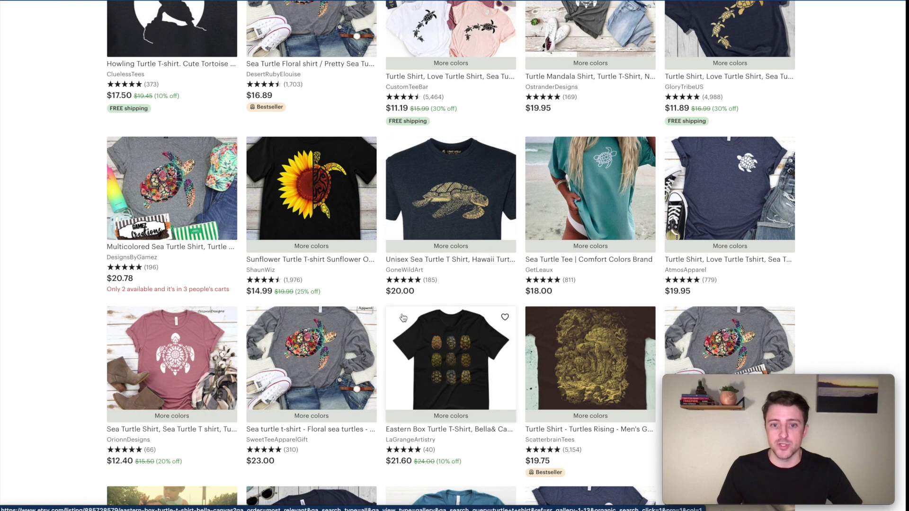
scroll(402, 319, up, 3)
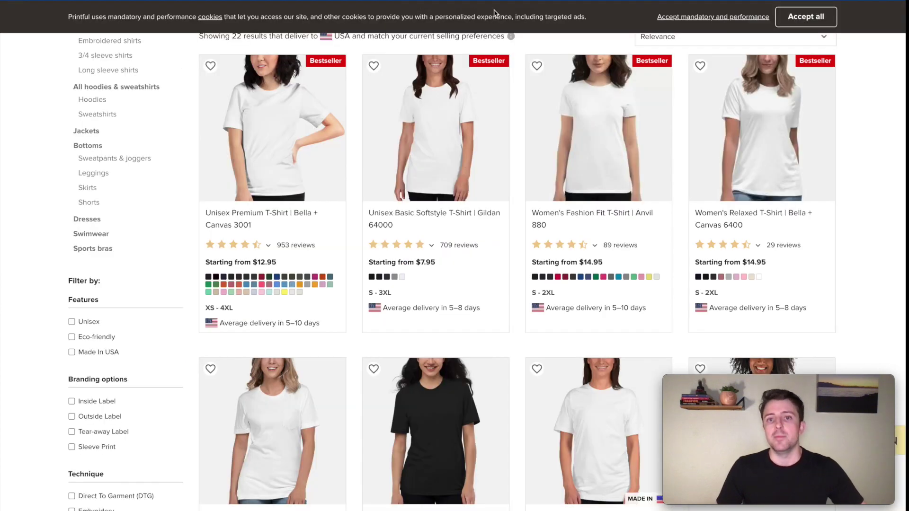
scroll(394, 127, up, 6)
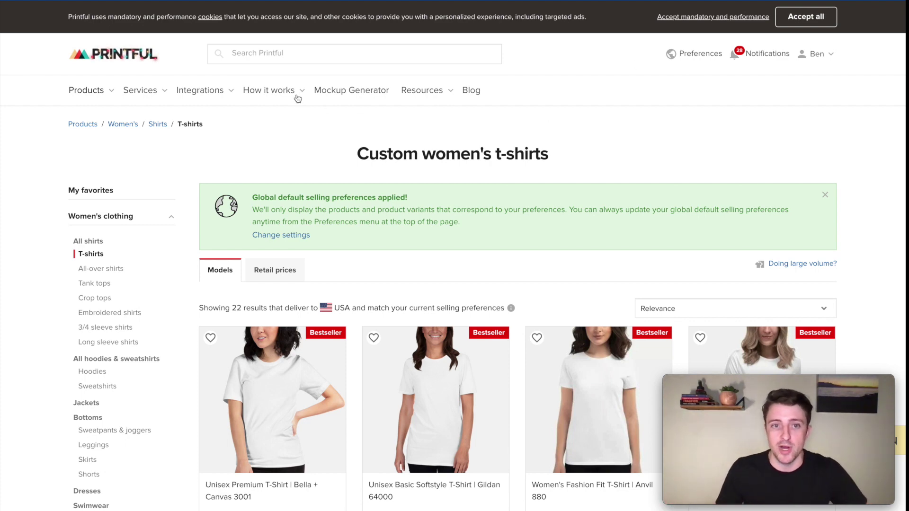
mouse_move(298, 97)
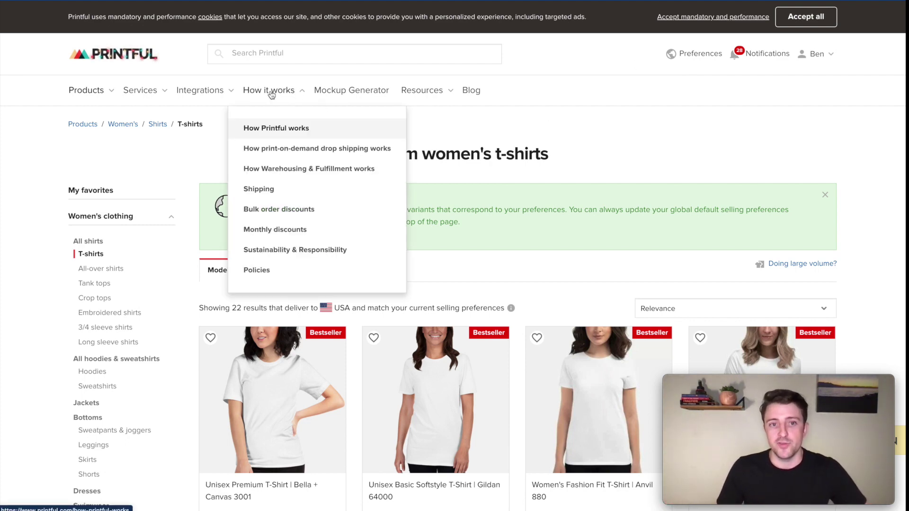
click(280, 191)
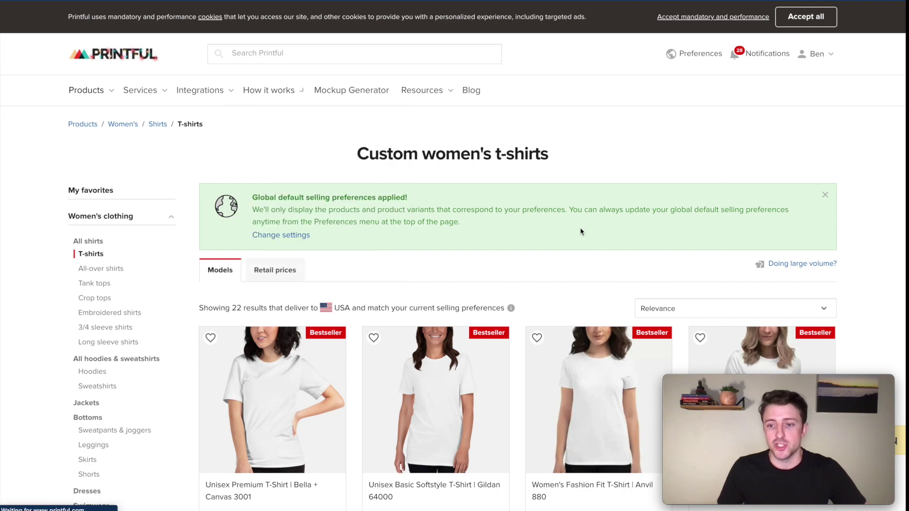
scroll(569, 227, down, 10)
scroll(520, 227, down, 15)
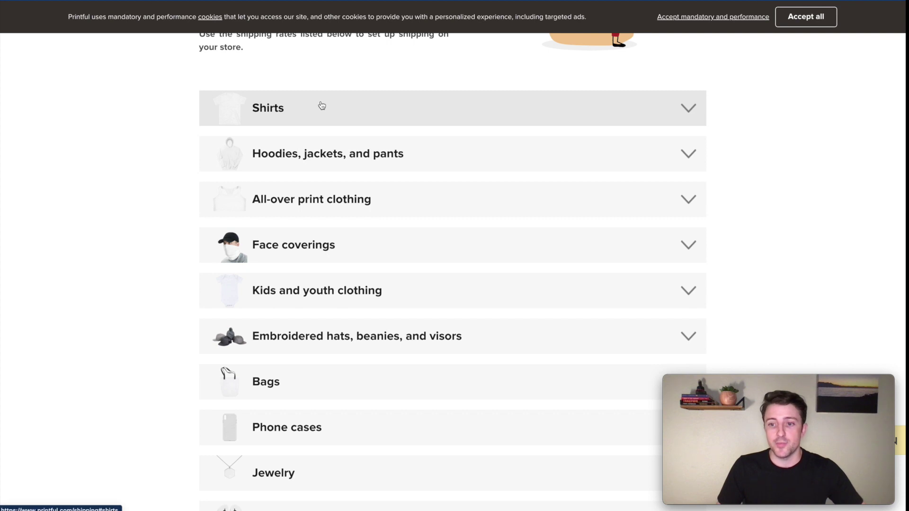
click(320, 108)
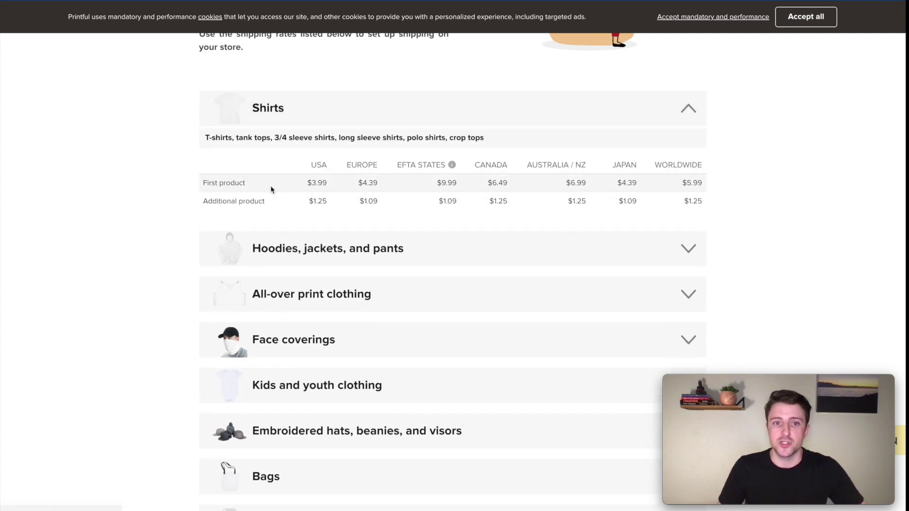
drag(202, 184, 232, 202)
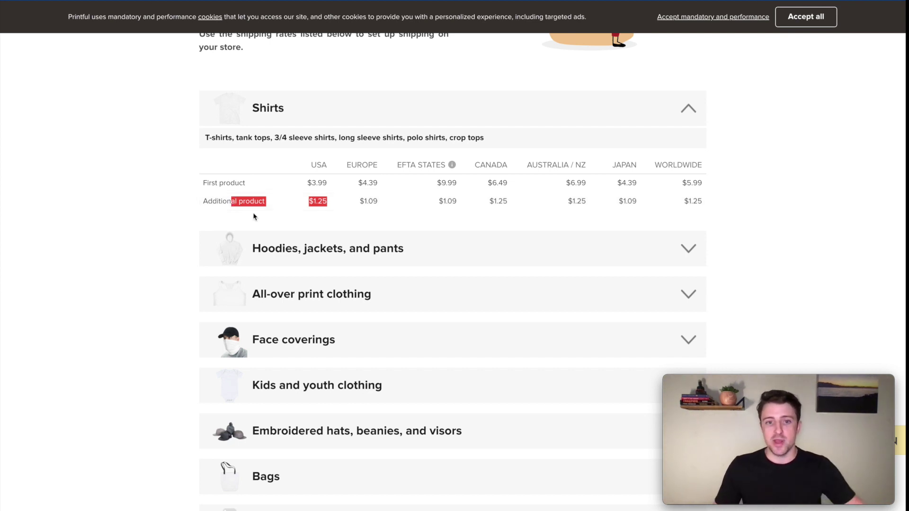
scroll(314, 371, down, 10)
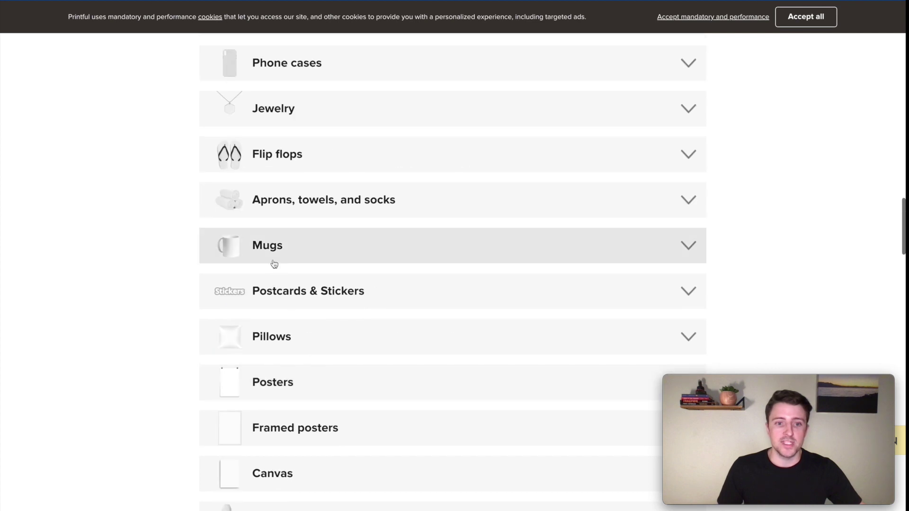
click(289, 387)
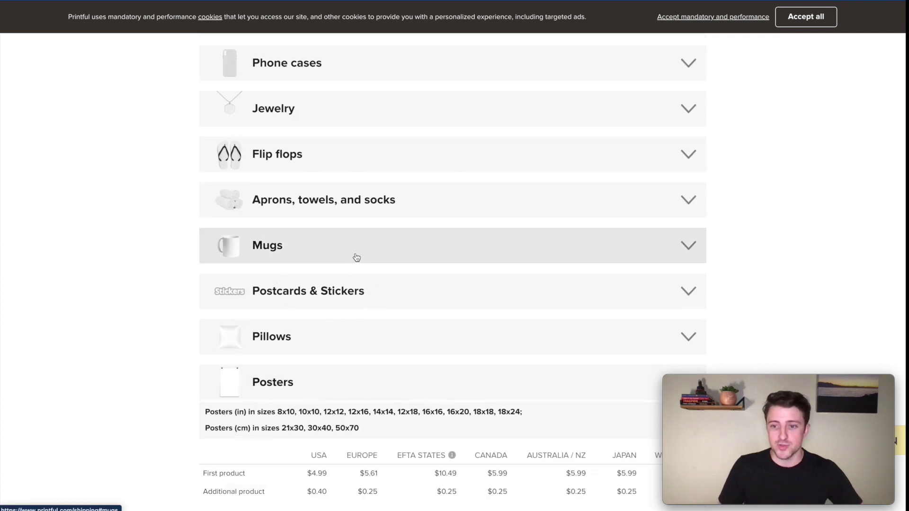
scroll(363, 242, down, 1)
scroll(363, 243, down, 3)
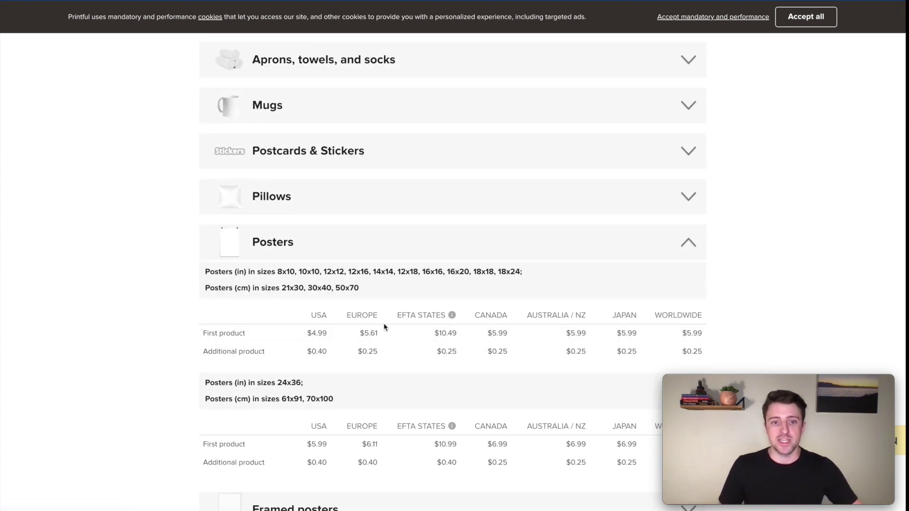
click(392, 254)
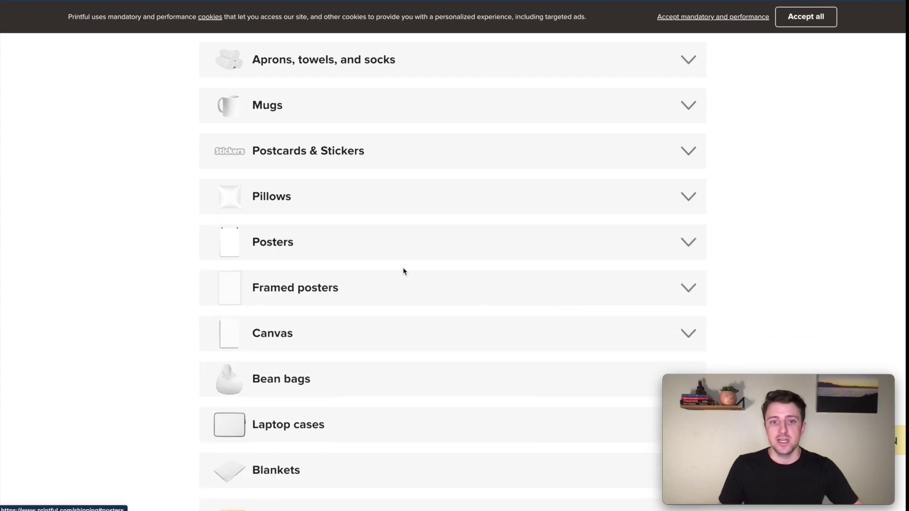
click(400, 239)
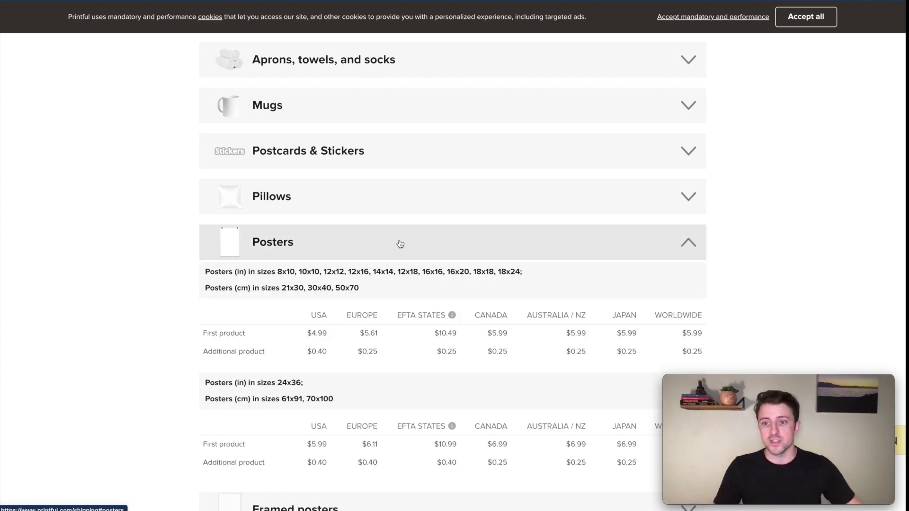
scroll(357, 142, up, 15)
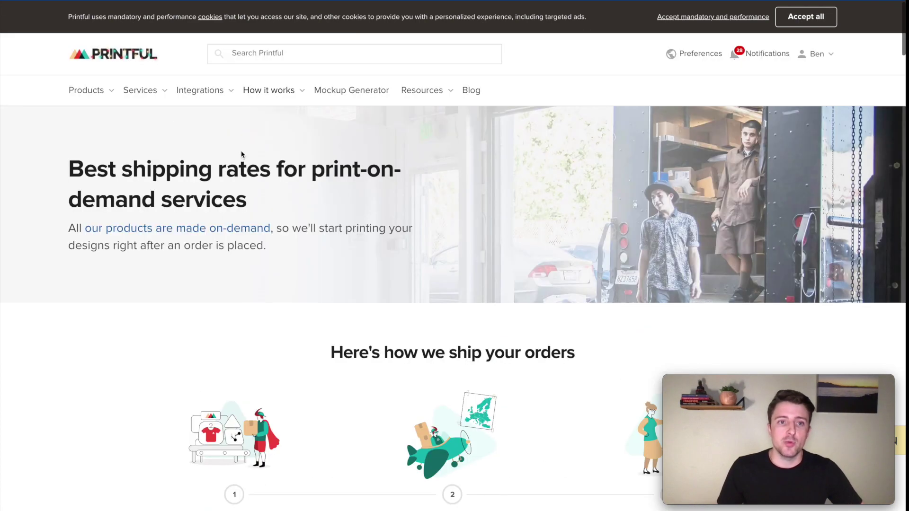
click(86, 91)
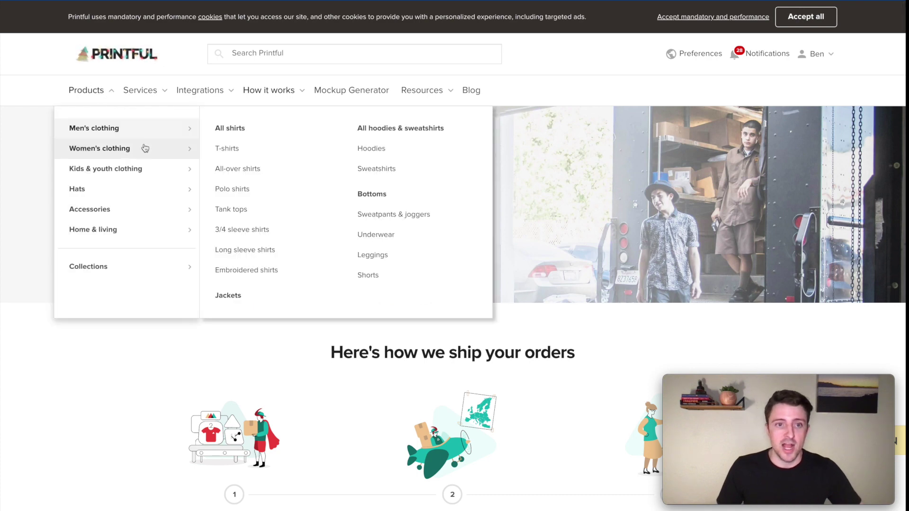
mouse_move(145, 149)
click(230, 156)
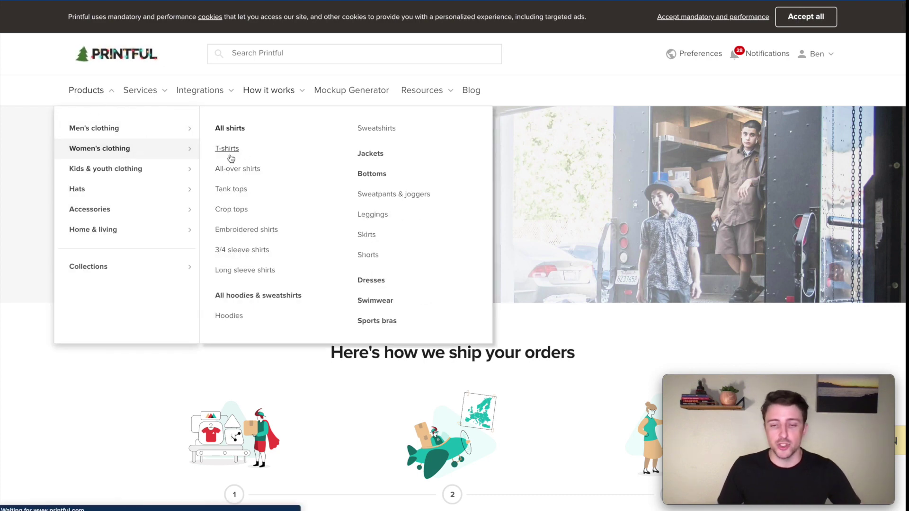
scroll(503, 373, down, 4)
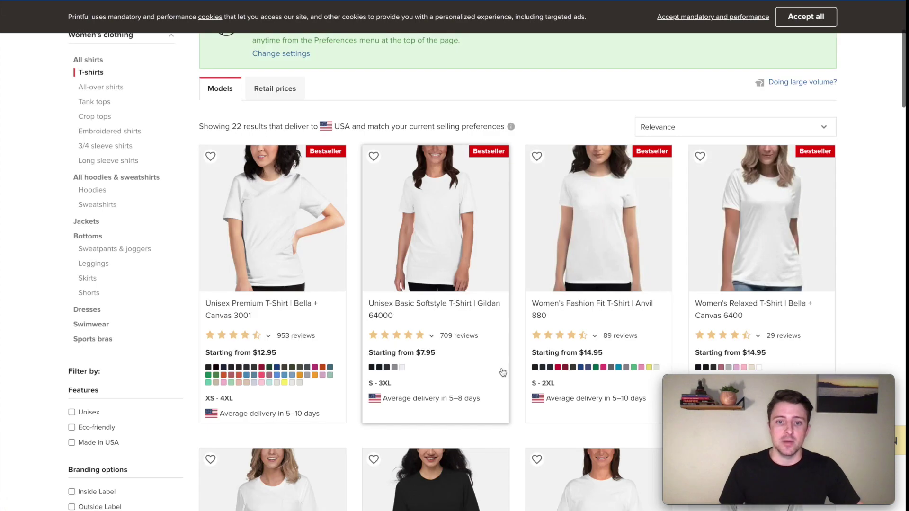
scroll(503, 373, down, 4)
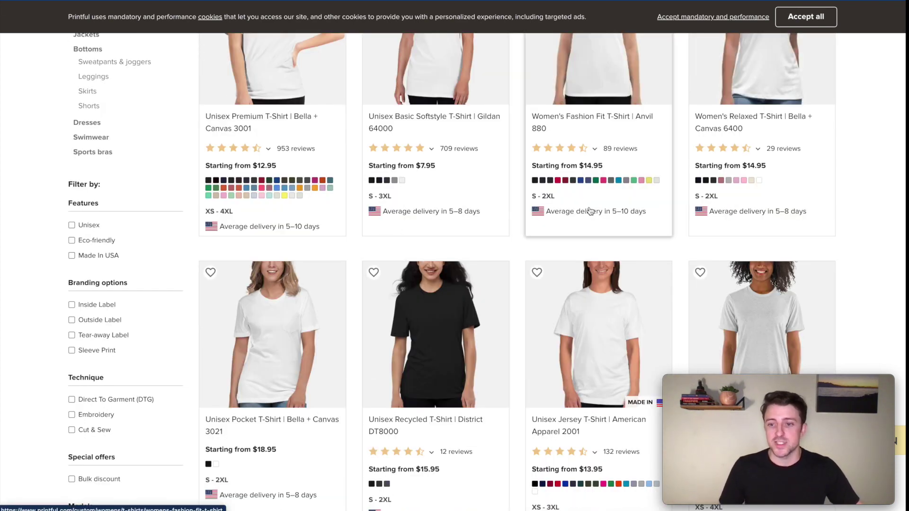
scroll(590, 211, up, 10)
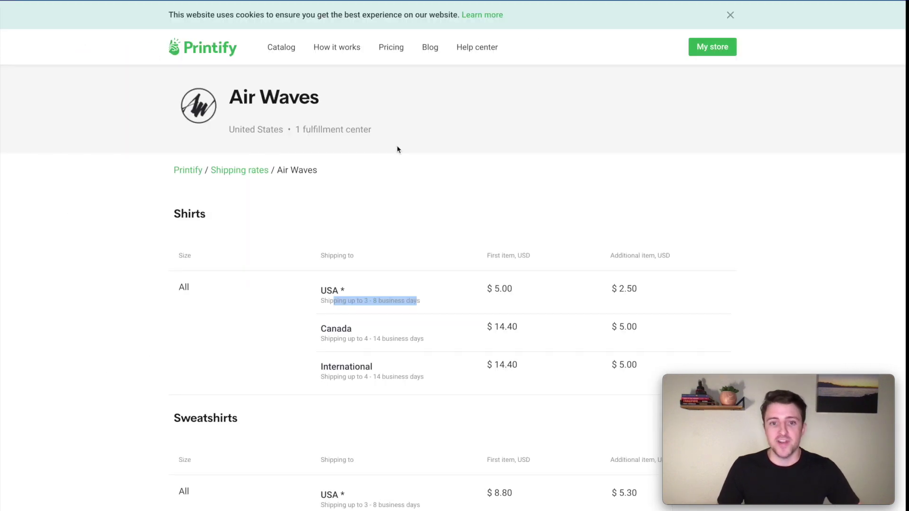
Check Air Waves' US shirt rates ($5.00 first item, $2.50 additional), then return to Etsy
scroll(375, 166, down, 20)
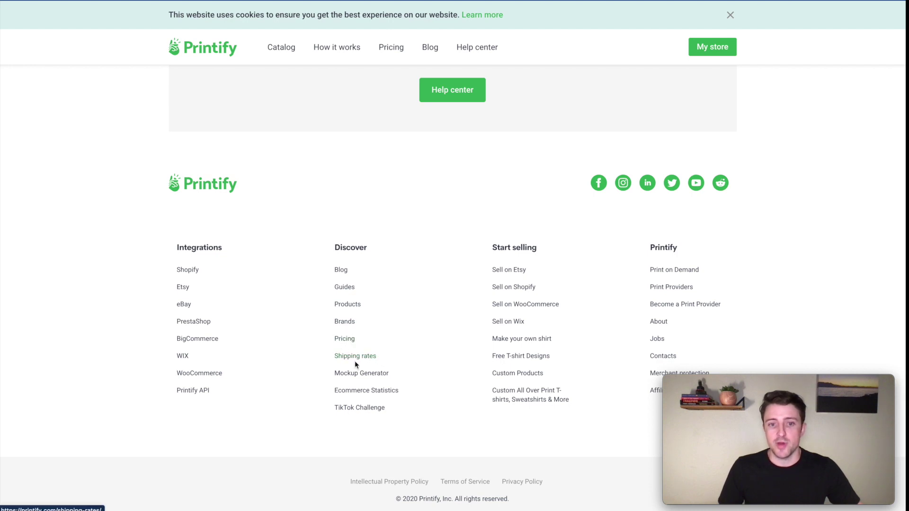
scroll(418, 276, up, 15)
scroll(418, 276, up, 3)
click(239, 170)
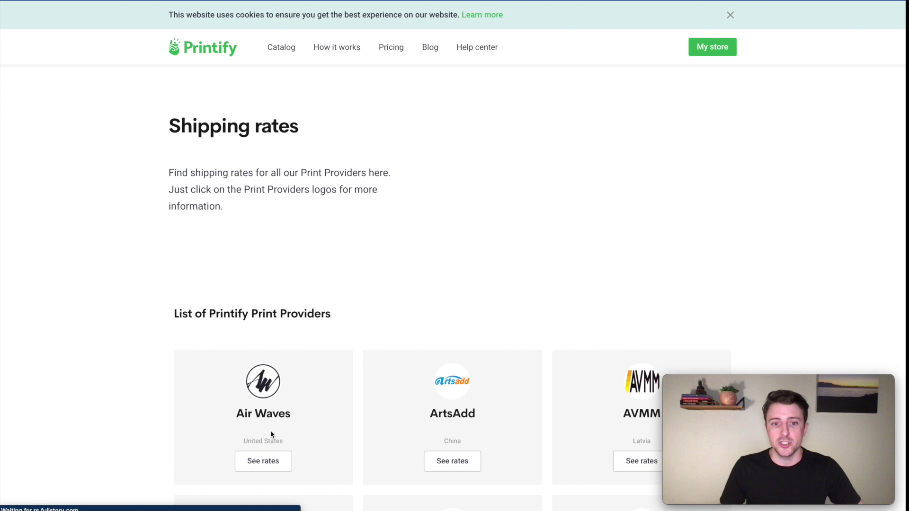
click(264, 461)
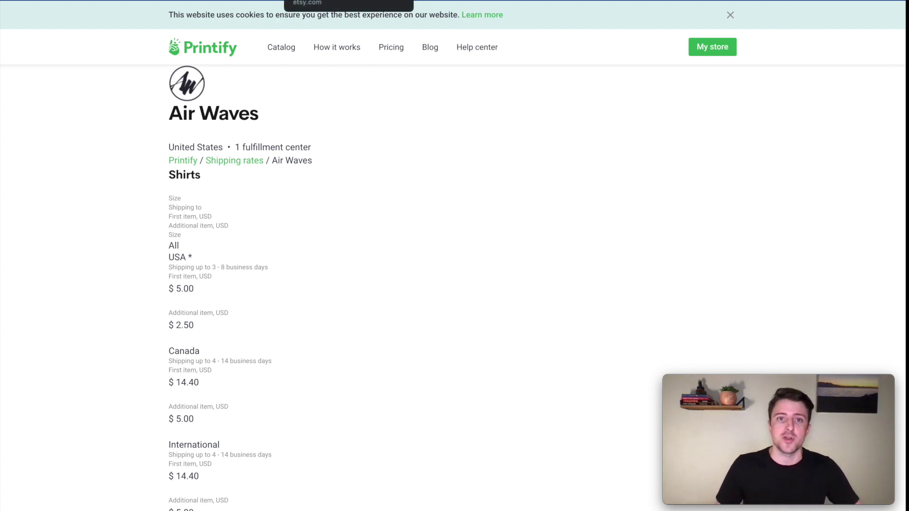
click(326, 1)
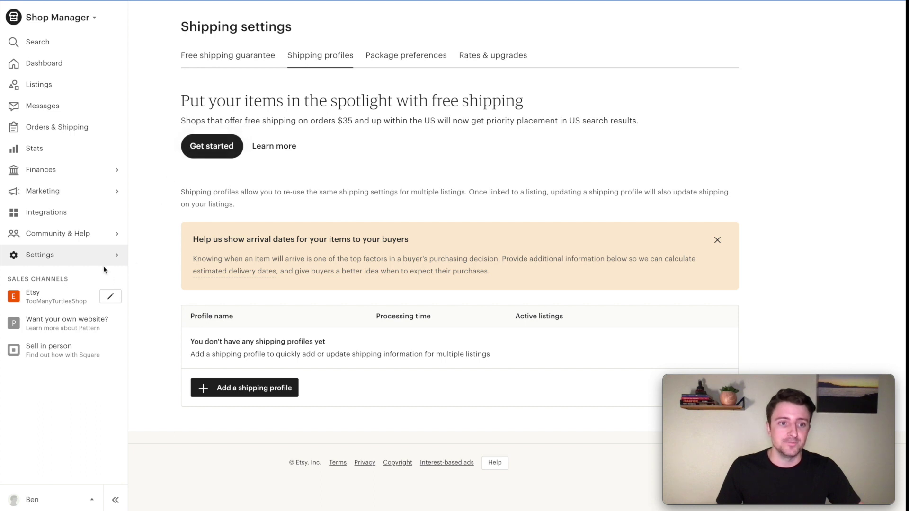
Start a new shipping profile whose prices are fixed amounts entered manually
click(32, 258)
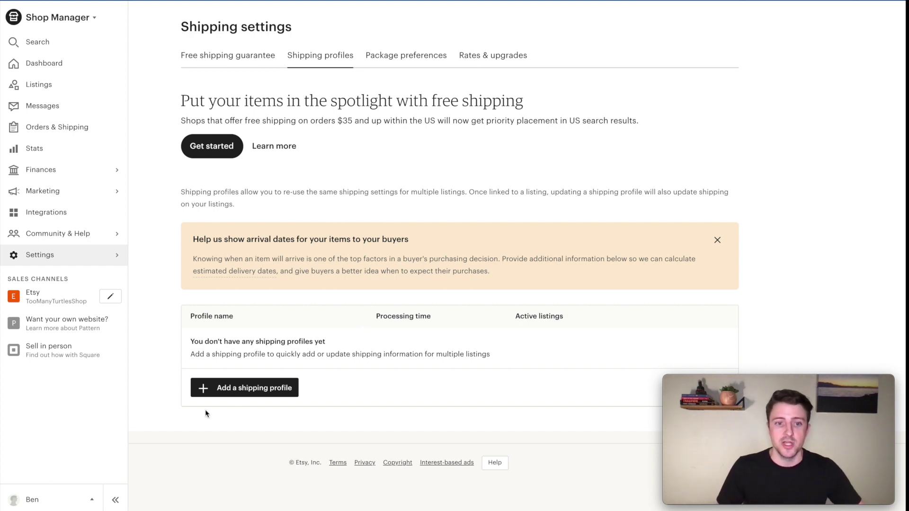
click(243, 393)
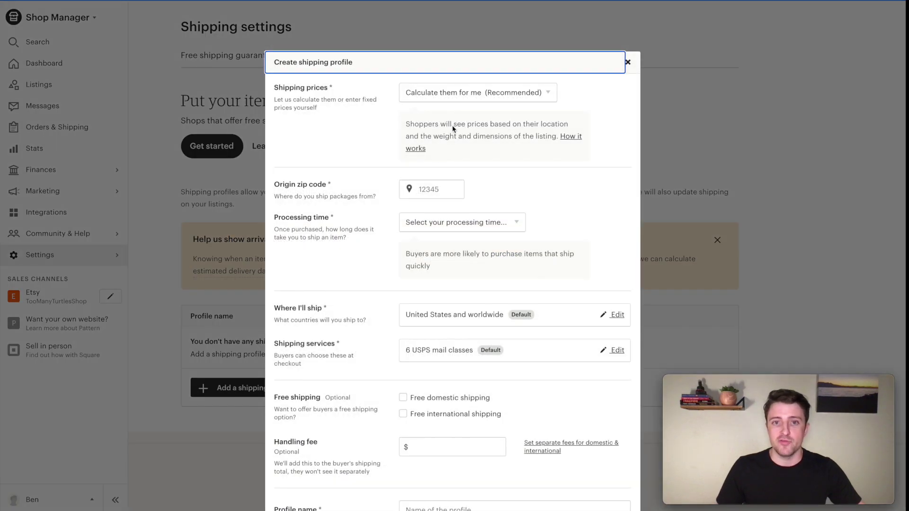
click(446, 95)
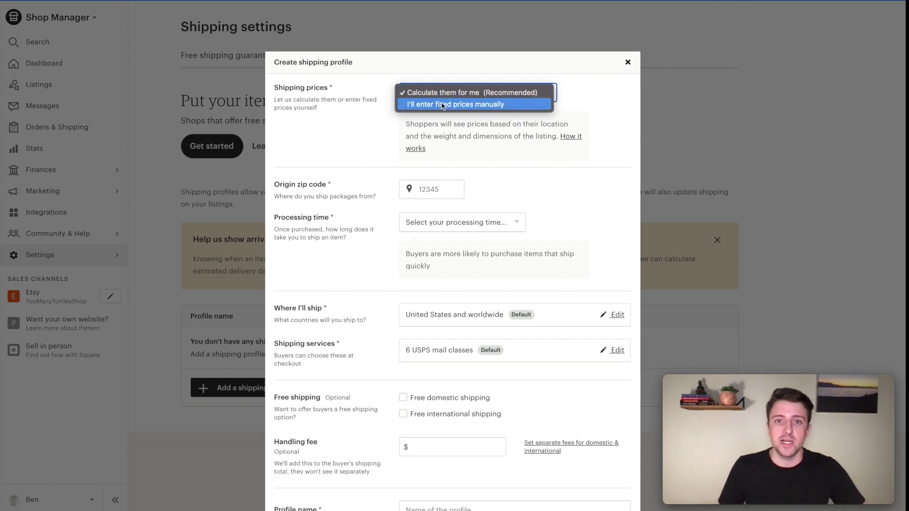
click(410, 108)
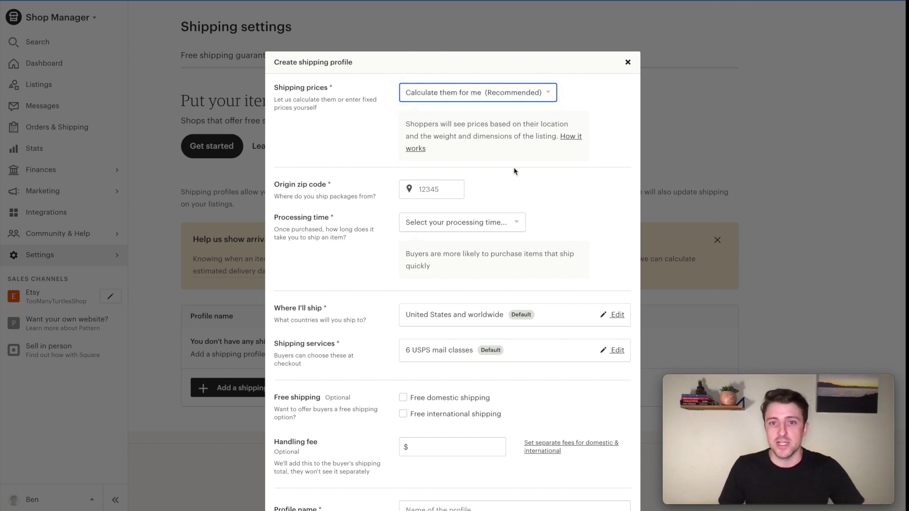
Review the United States shipping origin and processing time choices without changing them
scroll(278, 221, down, 2)
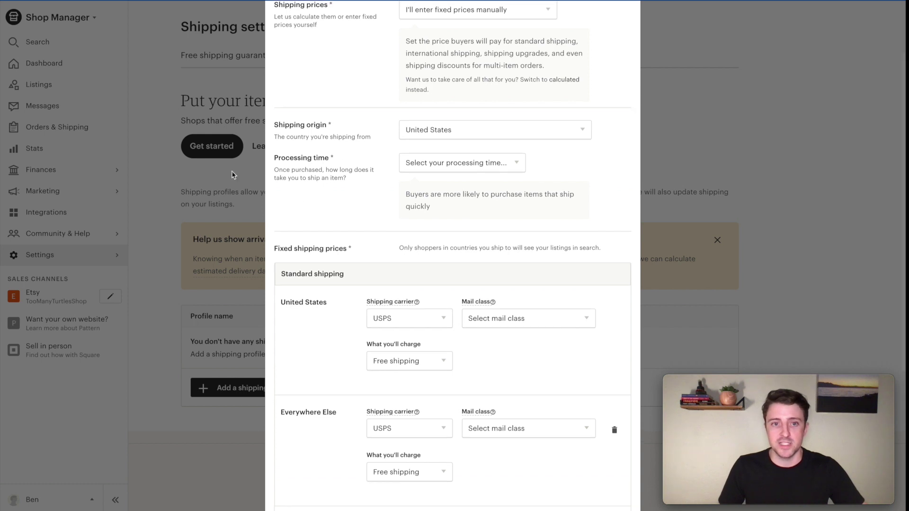
drag(280, 127, 324, 127)
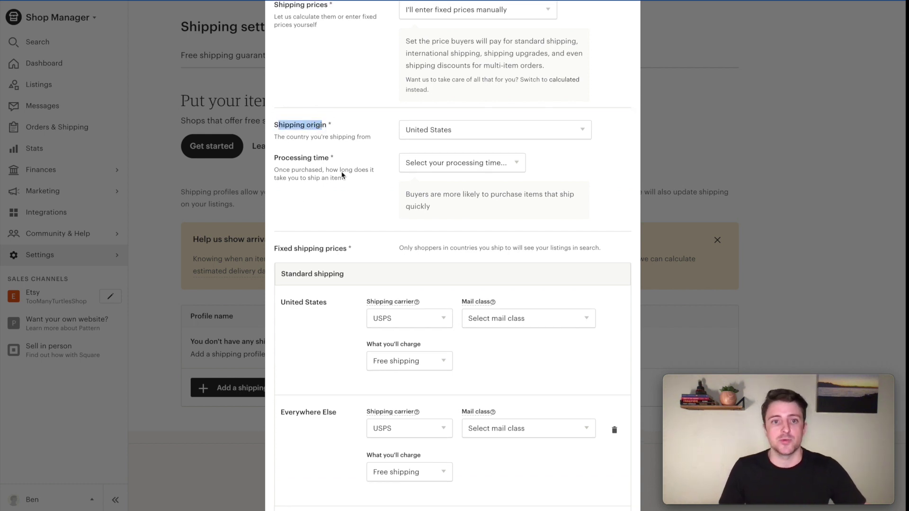
drag(281, 158, 334, 157)
click(472, 167)
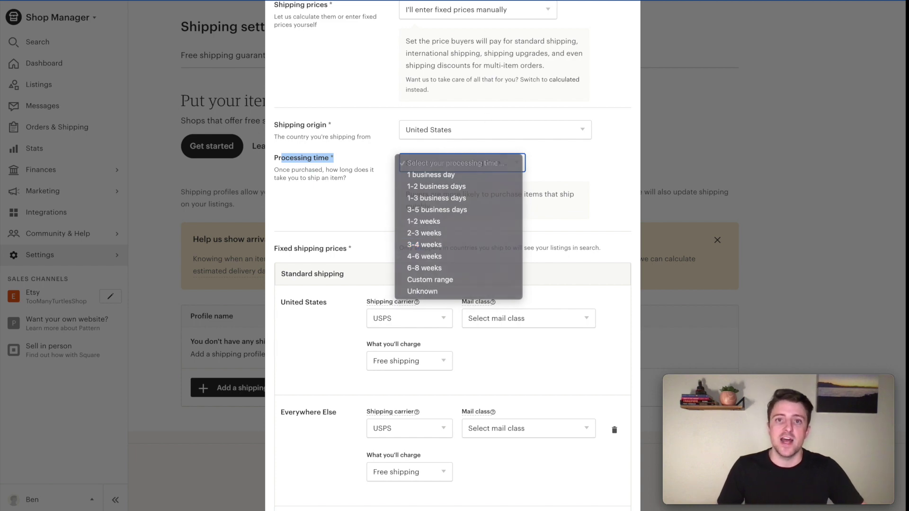
click(486, 32)
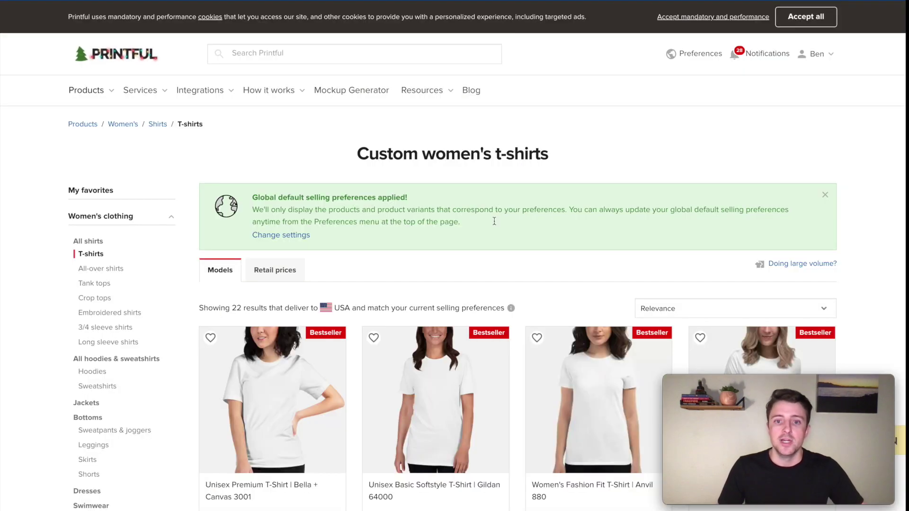
Set processing time to a custom range of 2–8 business days
scroll(526, 326, down, 6)
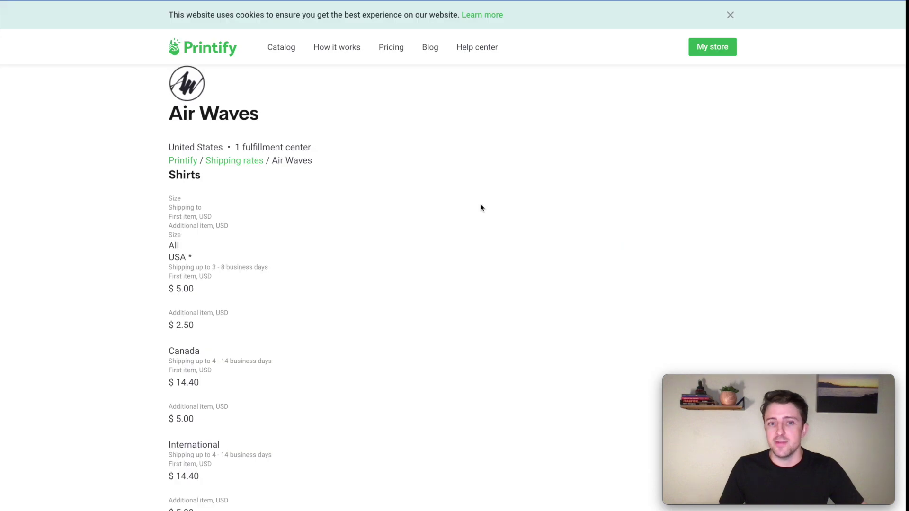
scroll(341, 220, down, 5)
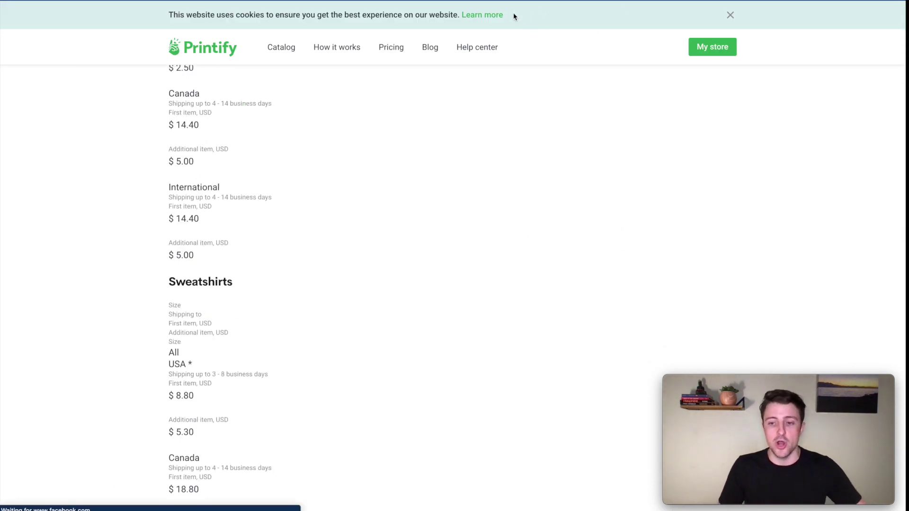
click(499, 19)
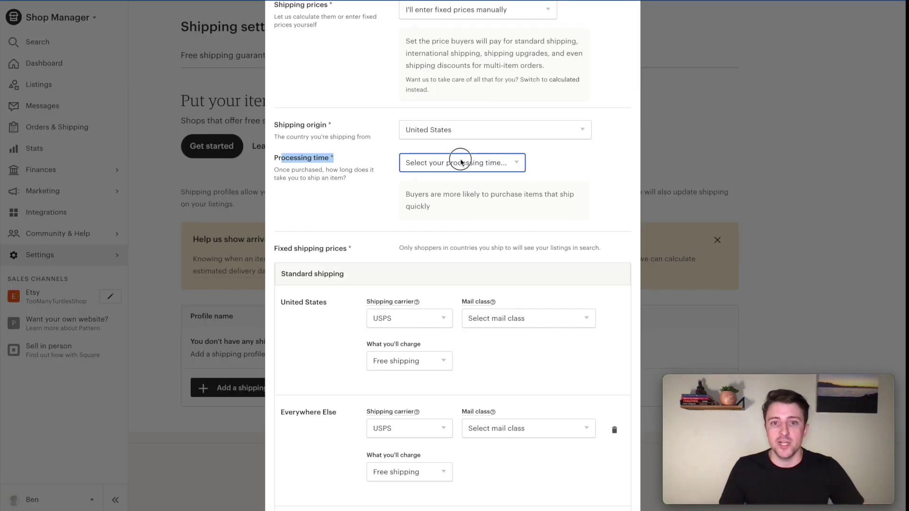
click(461, 163)
click(443, 278)
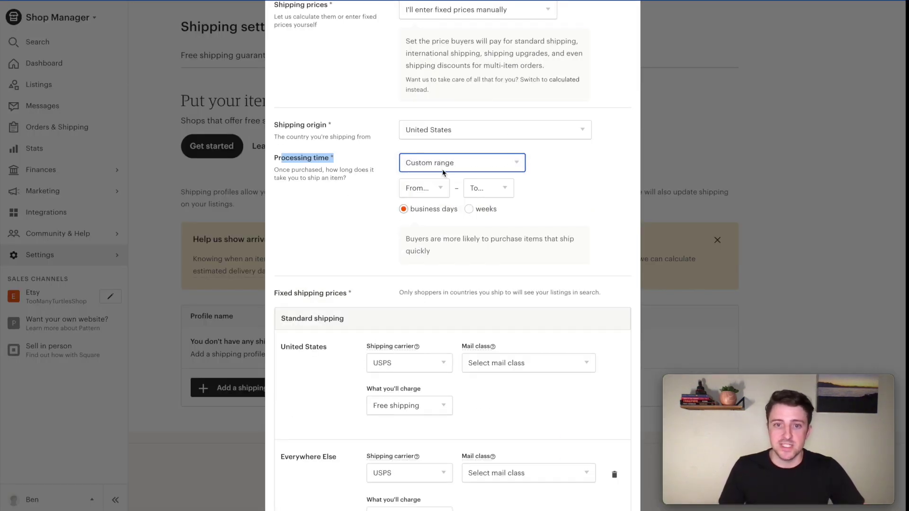
click(426, 188)
click(412, 212)
click(476, 189)
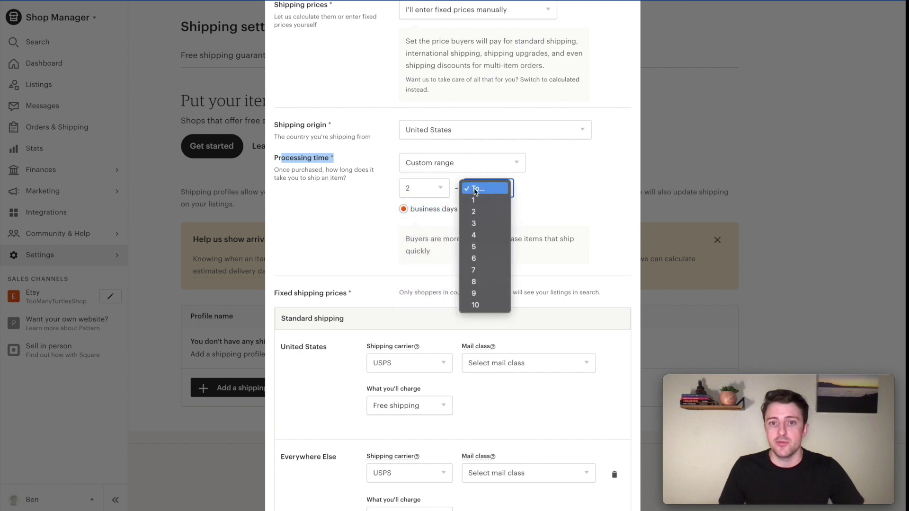
click(474, 282)
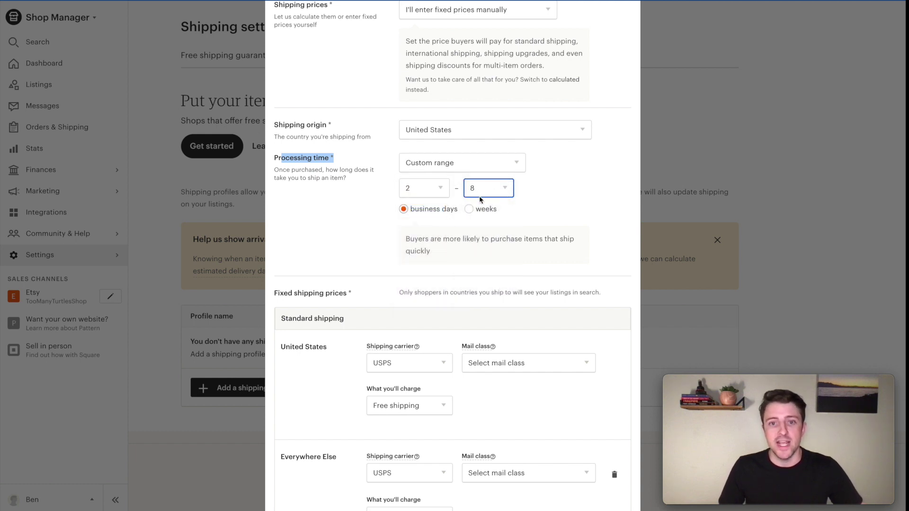
Ship to the United States with carrier Other, 4–8 day delivery, free of charge
scroll(479, 200, down, 4)
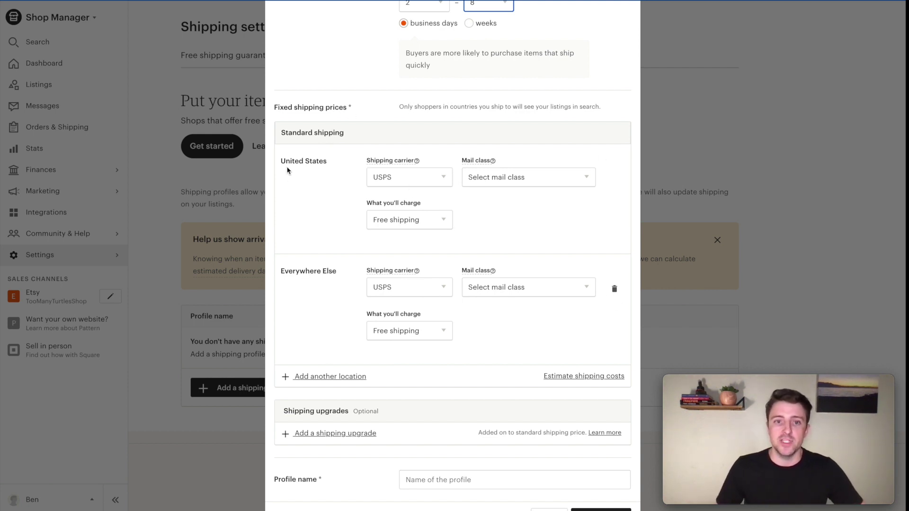
click(421, 176)
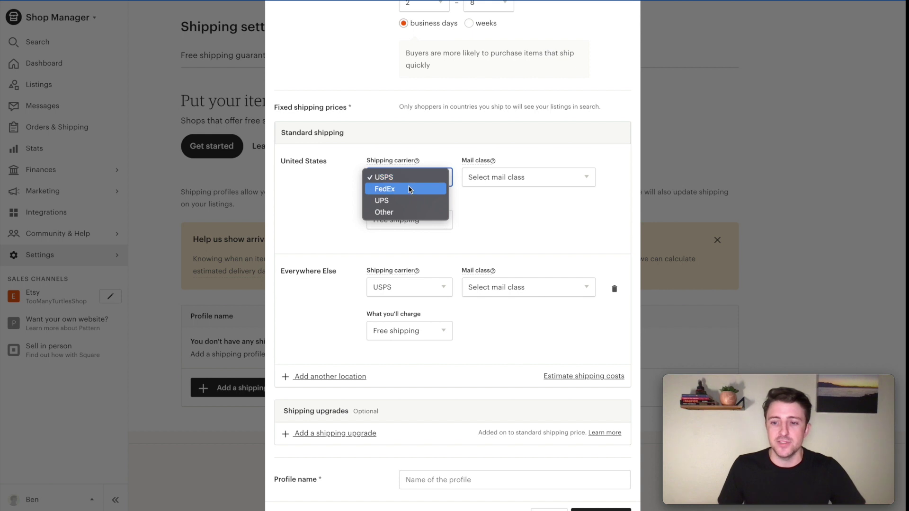
click(390, 213)
click(478, 177)
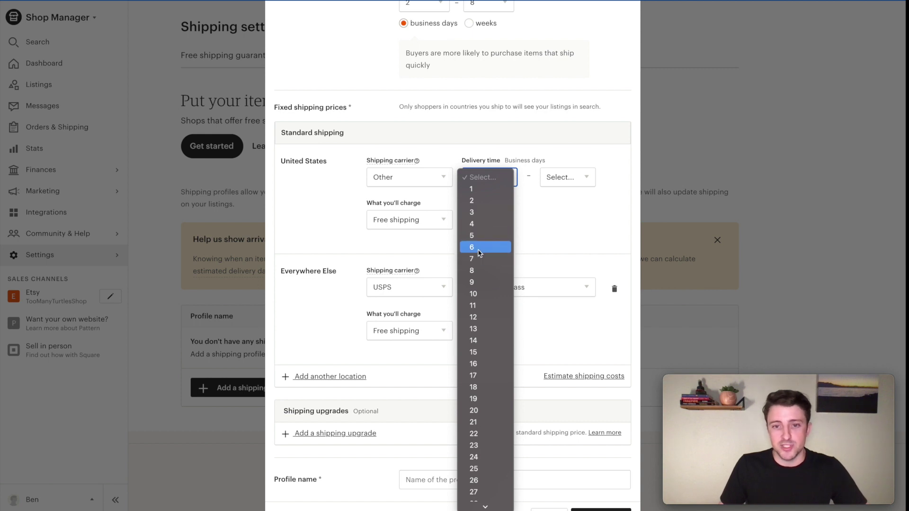
click(478, 224)
click(569, 178)
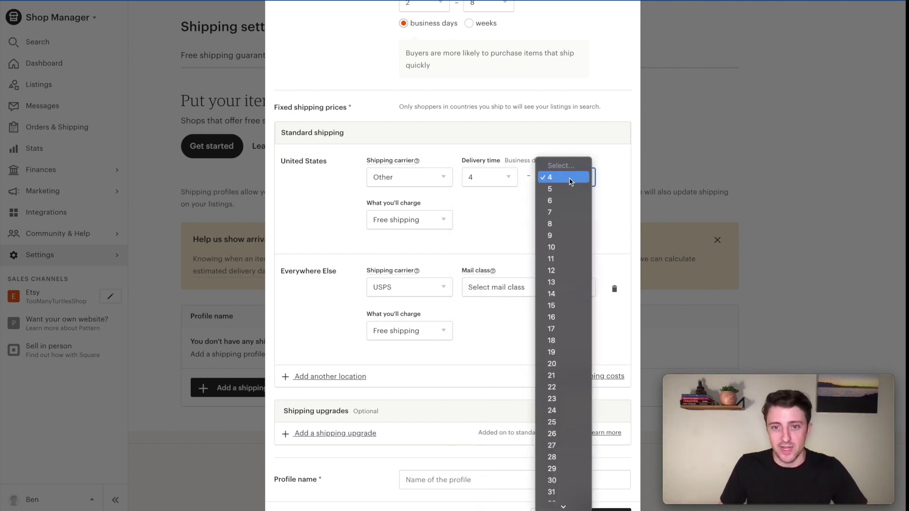
click(566, 223)
click(411, 219)
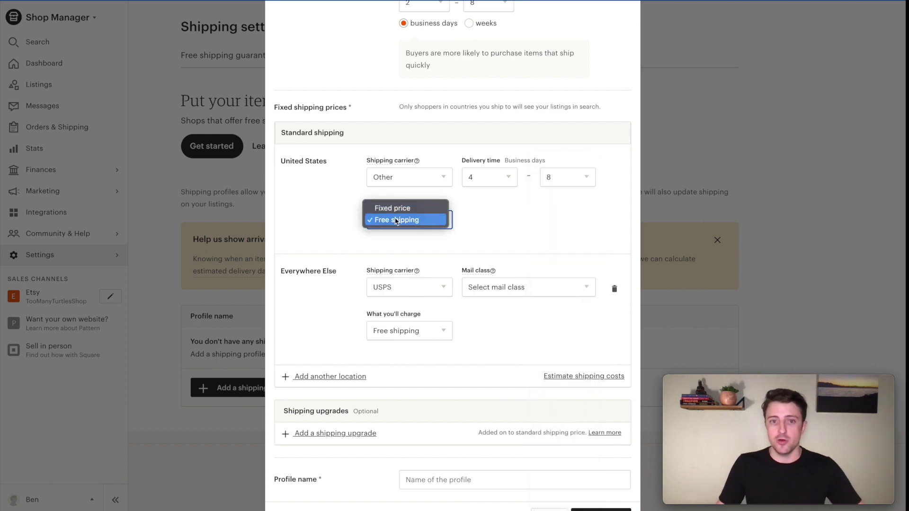
click(397, 220)
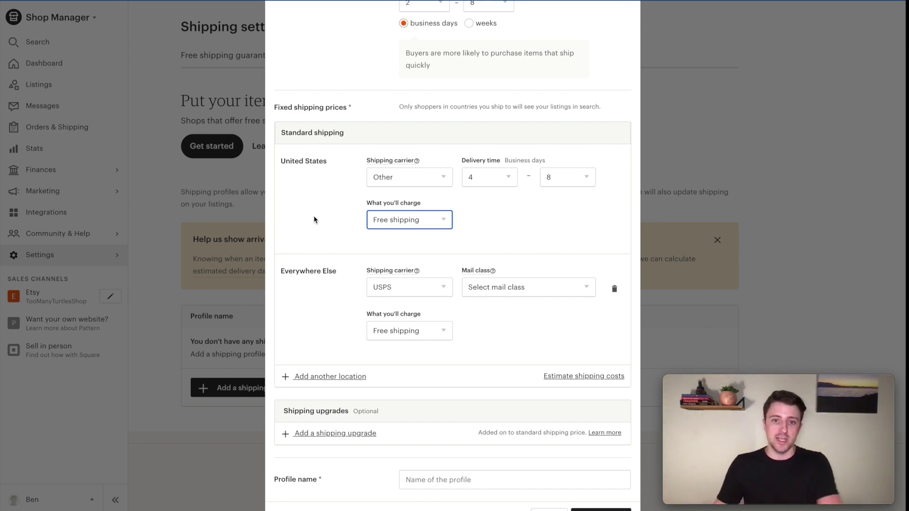
Set Everywhere Else shipping to carrier Other with 5–10 day delivery
click(416, 232)
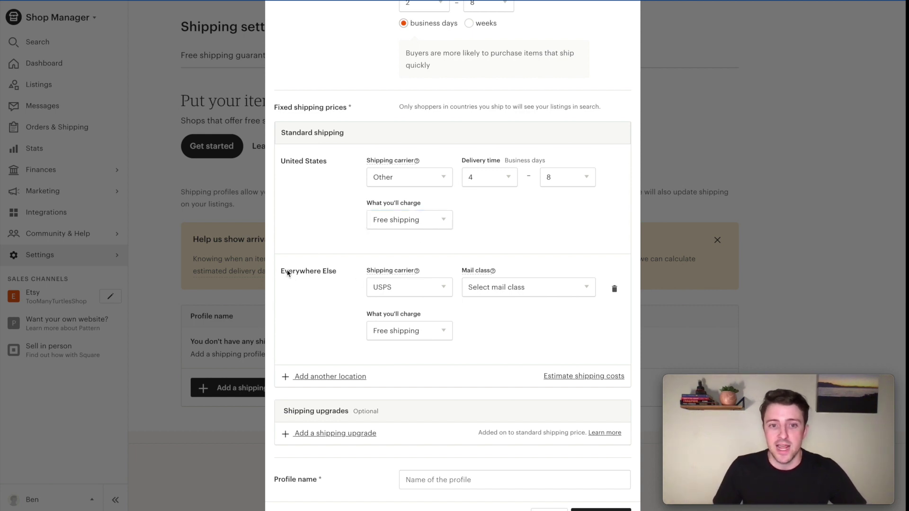
click(327, 273)
click(422, 290)
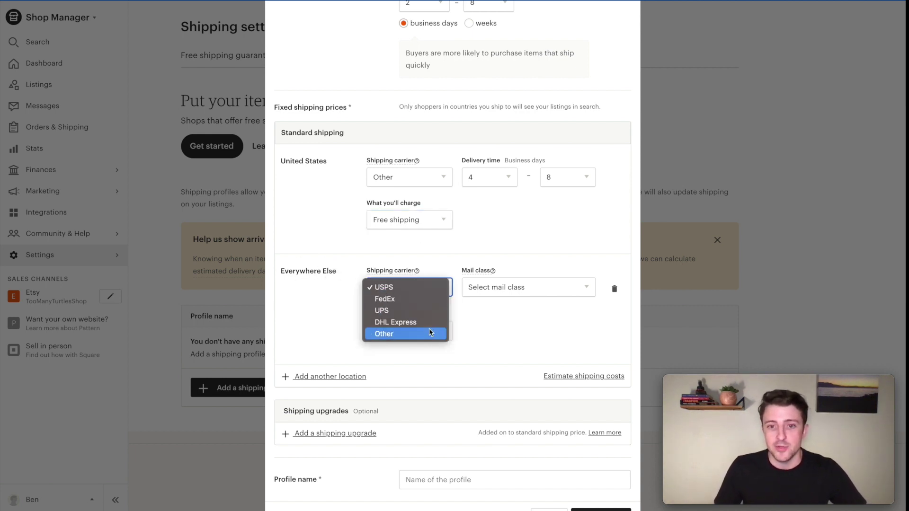
click(429, 332)
click(492, 289)
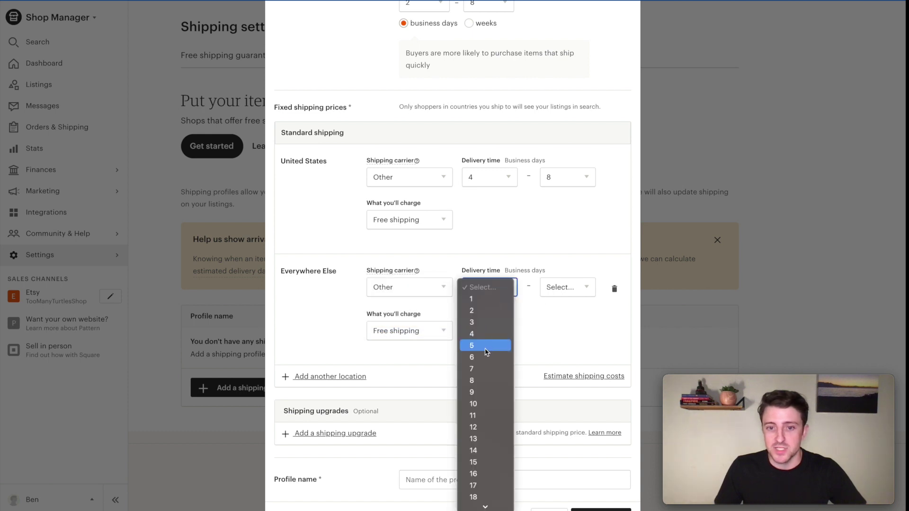
click(577, 284)
click(577, 284)
click(564, 344)
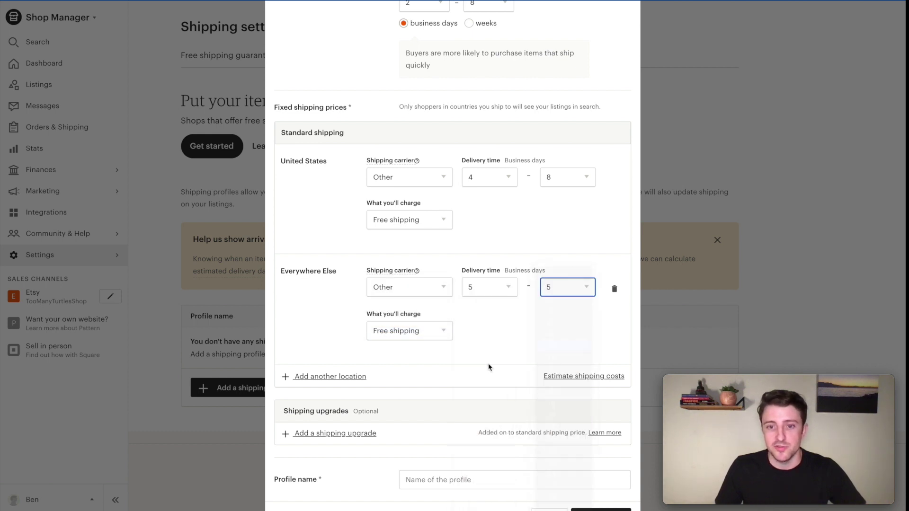
Charge Everywhere Else a fixed $4.00 first item and $2.00 per additional item
click(404, 331)
click(390, 316)
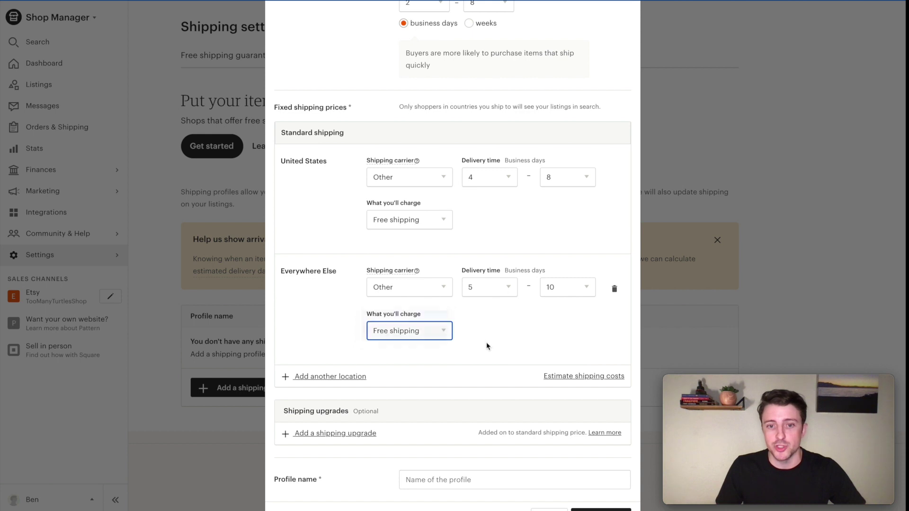
click(484, 328)
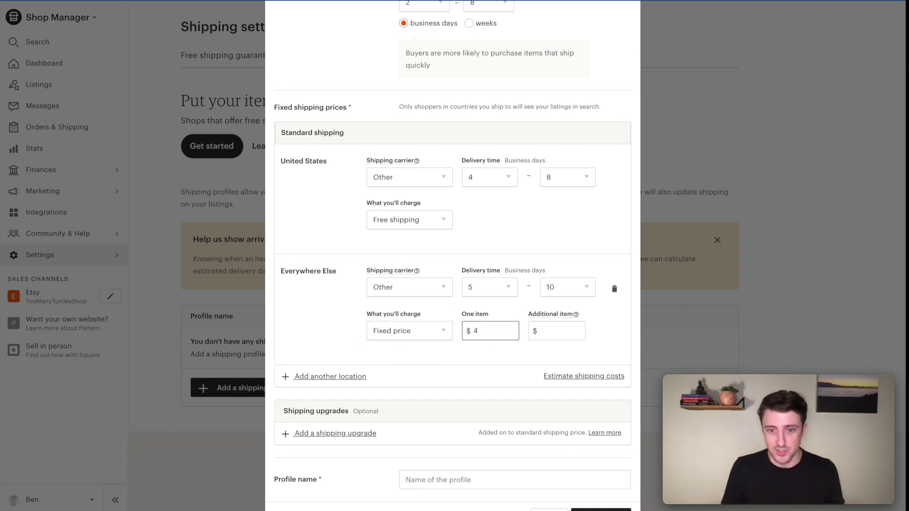
click(557, 335)
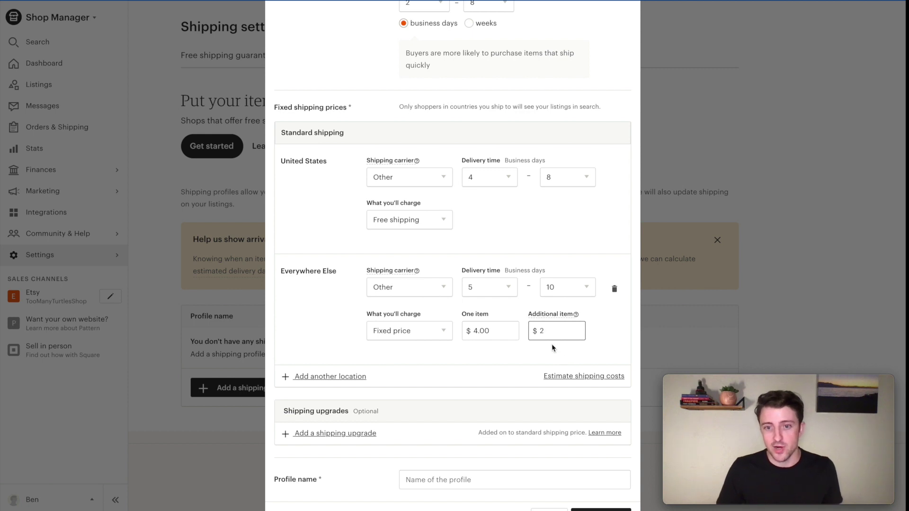
click(552, 345)
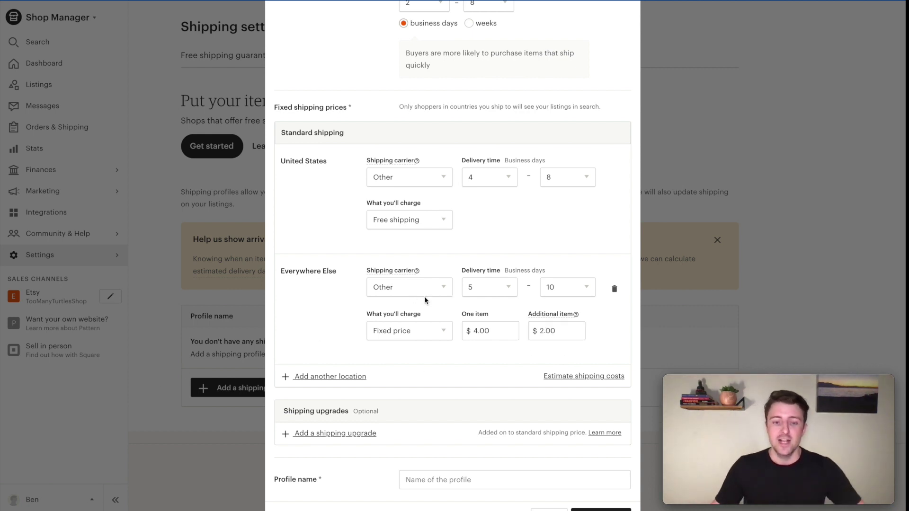
scroll(423, 301, down, 2)
click(316, 303)
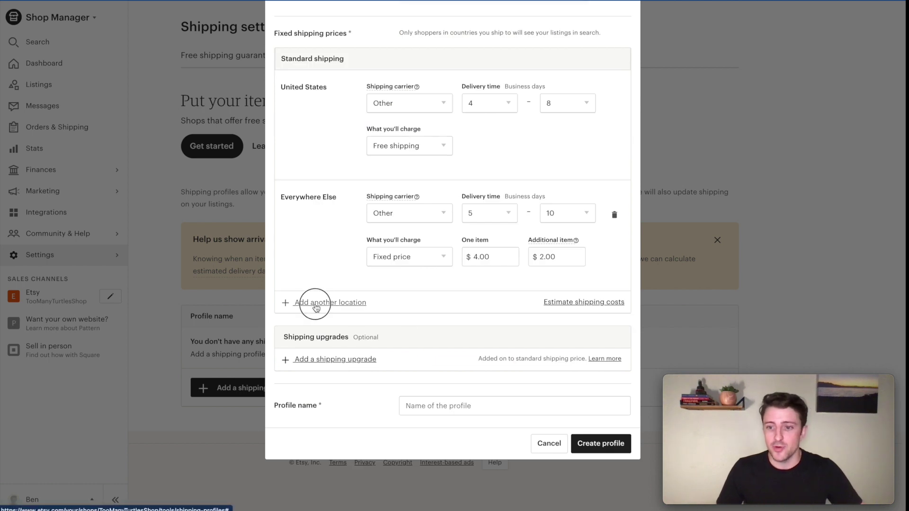
Remove the empty destination row, name the profile FAST & EASY SHIPPING, and create it
click(315, 324)
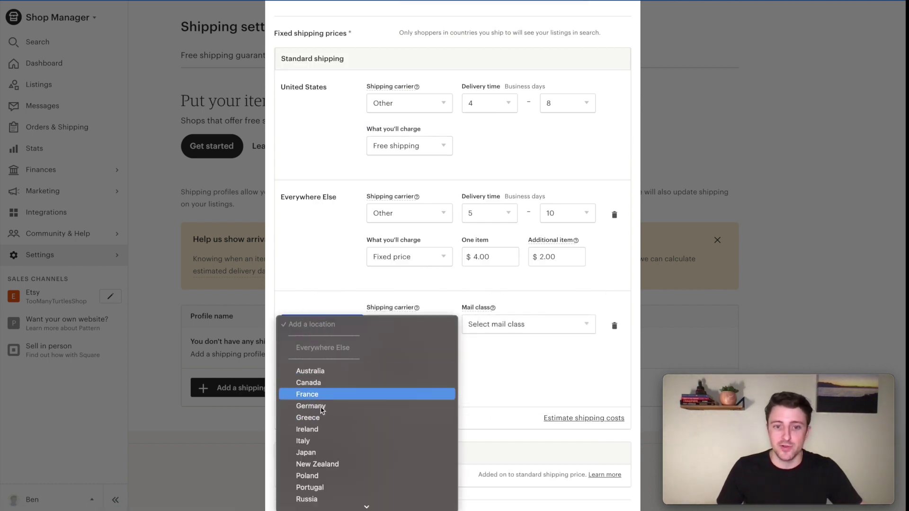
click(570, 361)
click(616, 325)
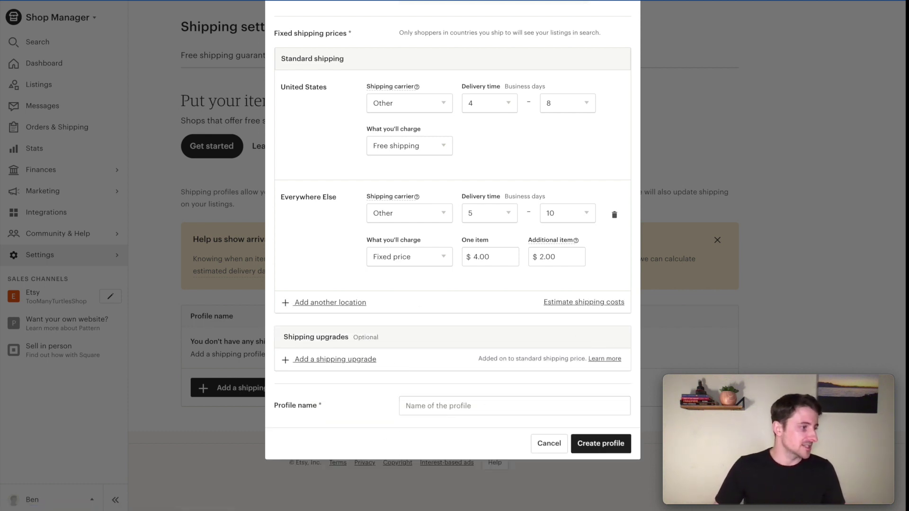
click(450, 406)
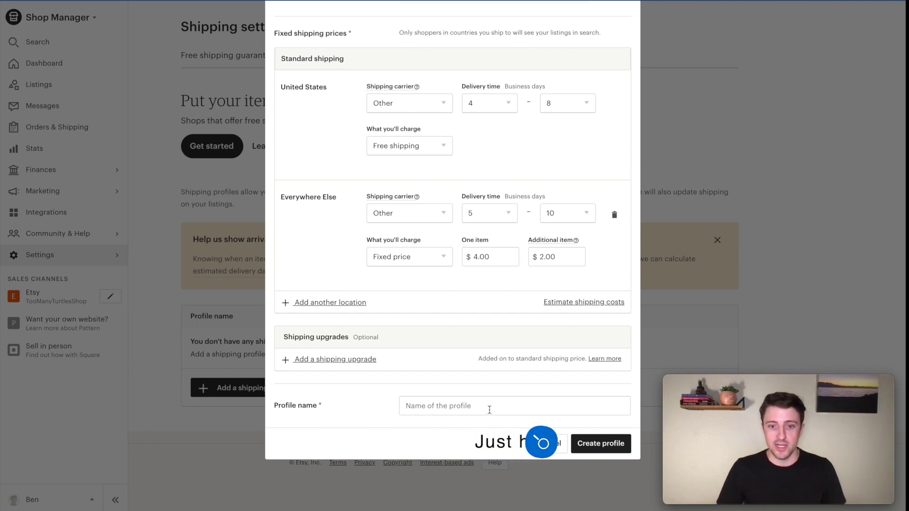
text(FAST & EASY SHIPPING)
click(609, 442)
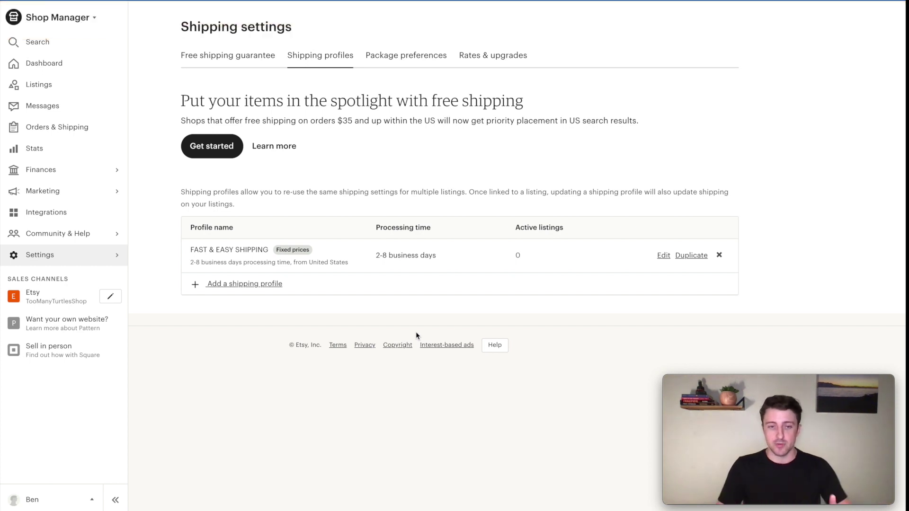
Apply the FAST & EASY SHIPPING profile to the sea turtle T-shirt listing via bulk editing
click(63, 91)
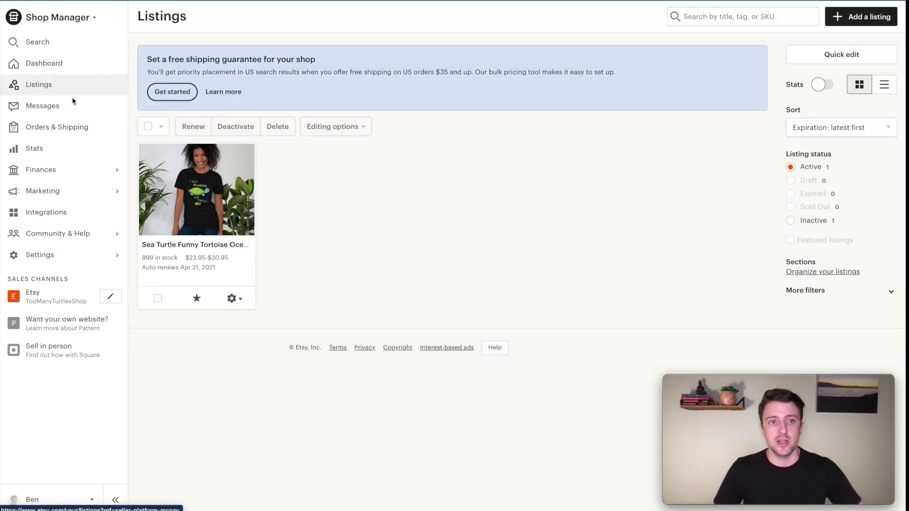
click(146, 127)
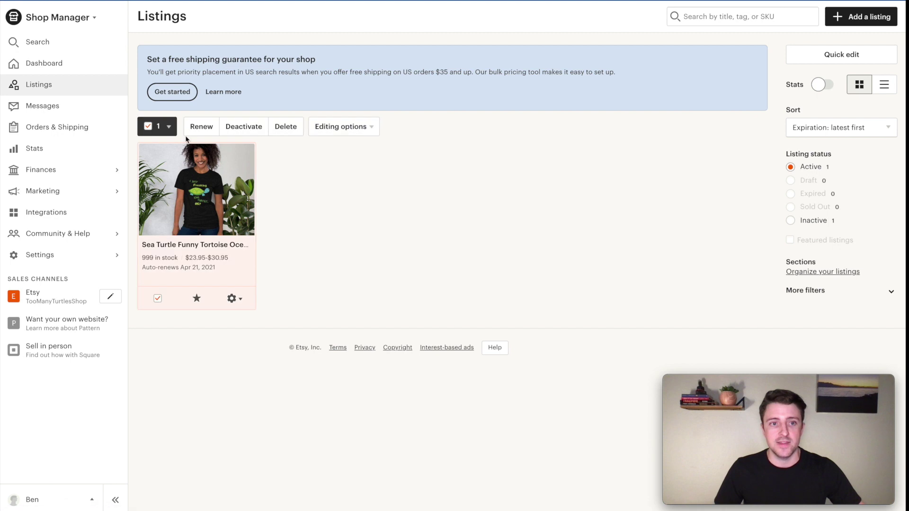
click(349, 129)
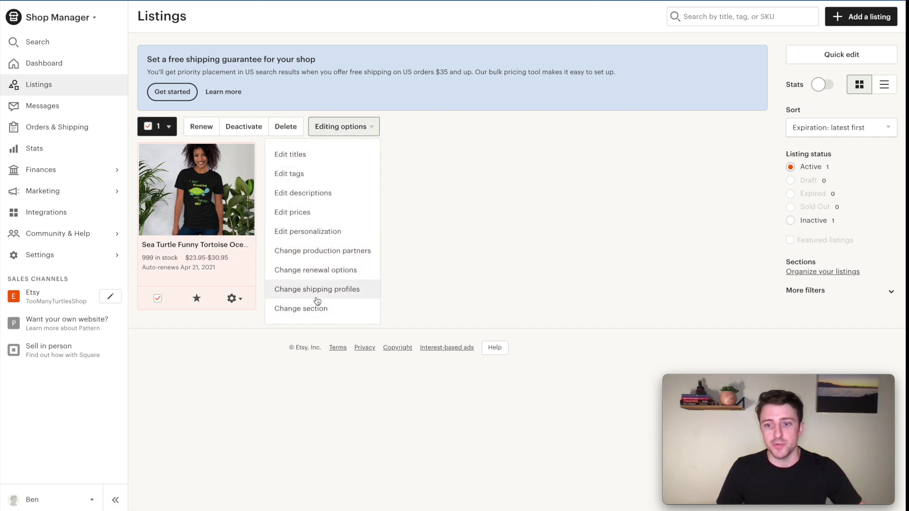
click(321, 297)
click(458, 116)
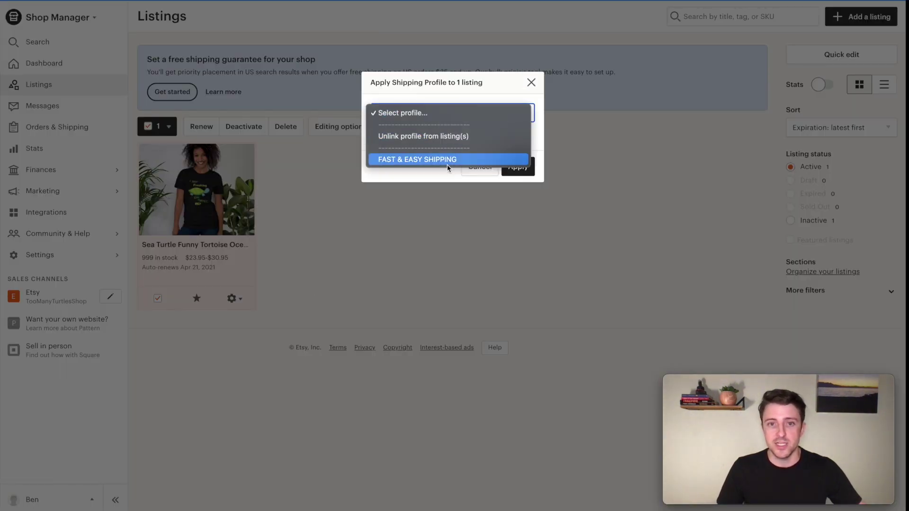
click(453, 159)
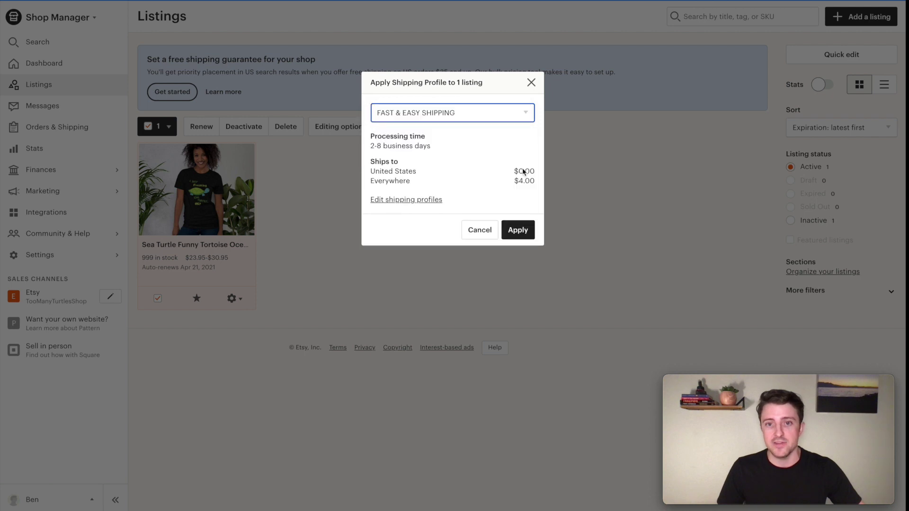
click(520, 229)
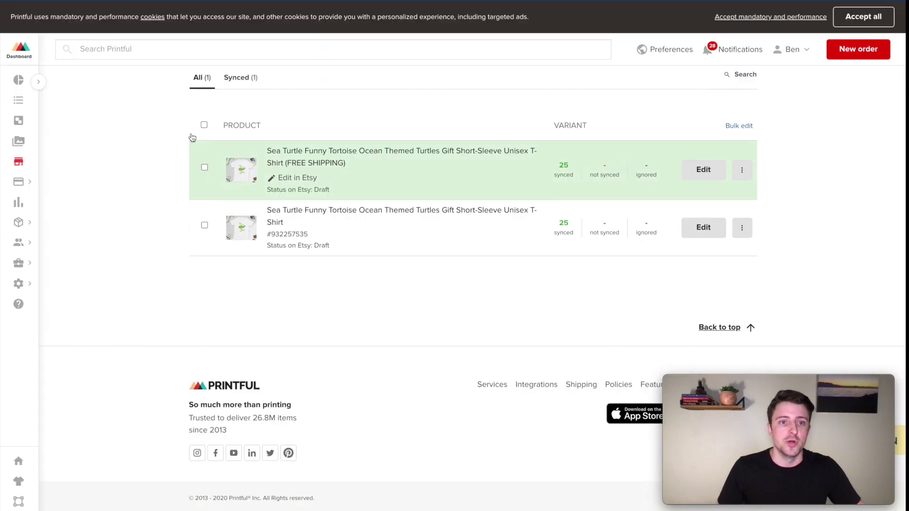
Add a new product: the men's Gildan 64000 Unisex Basic Softstyle T-Shirt
scroll(137, 143, up, 5)
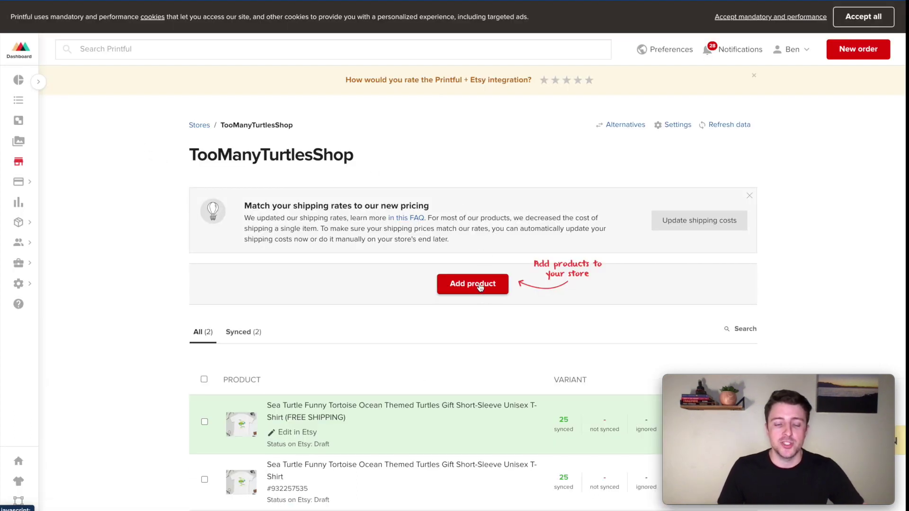
scroll(284, 255, down, 5)
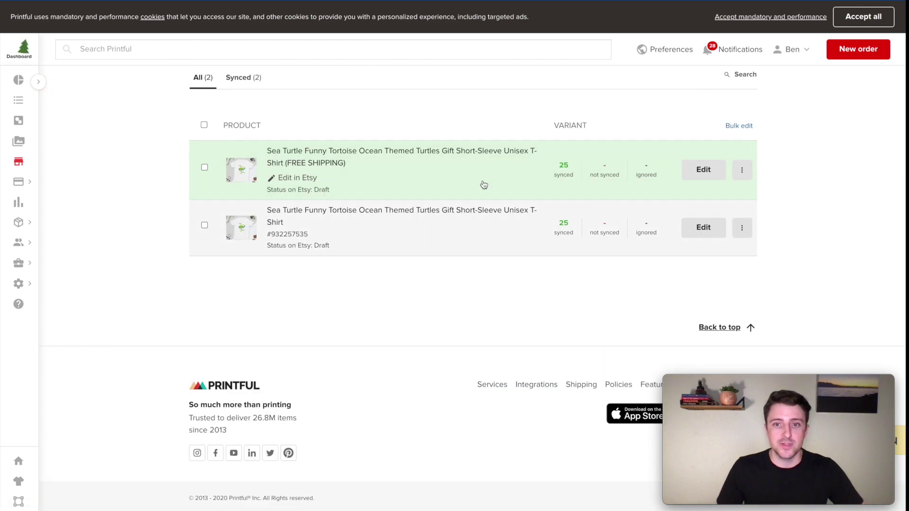
scroll(745, 171, up, 5)
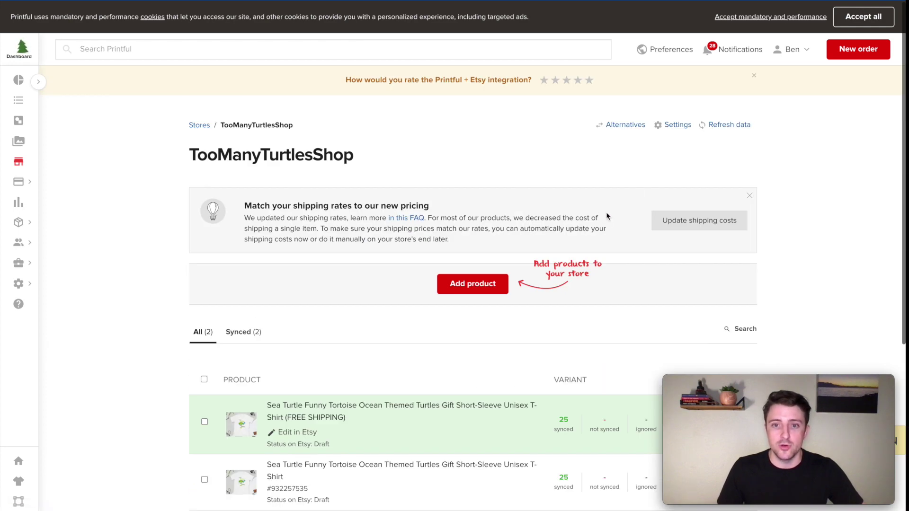
click(471, 282)
click(286, 211)
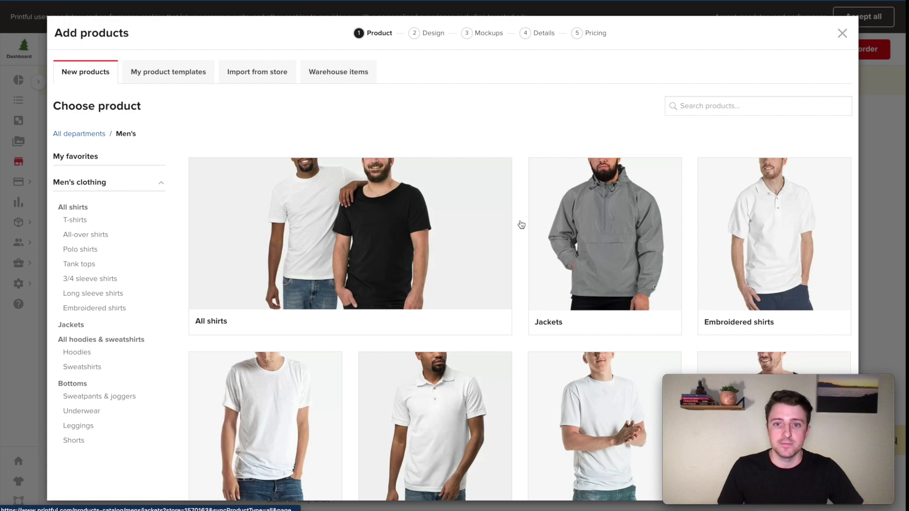
click(332, 253)
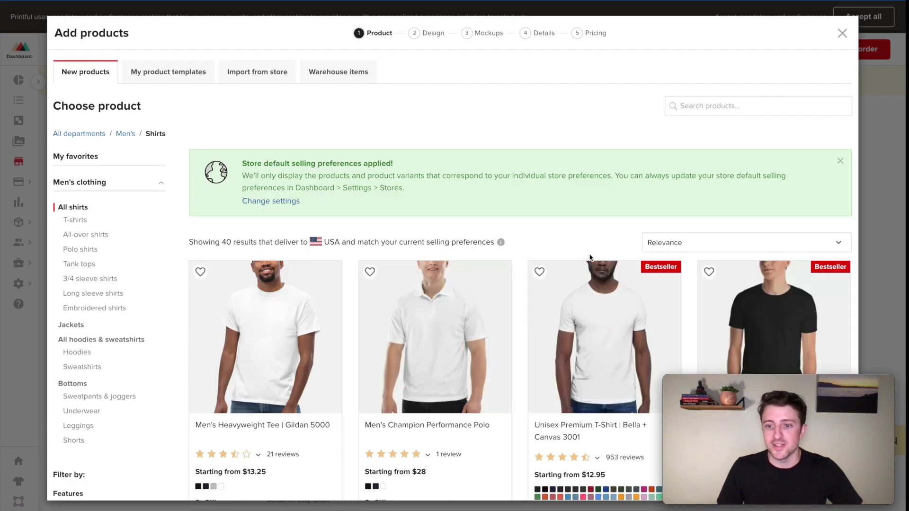
scroll(662, 227, down, 4)
click(745, 191)
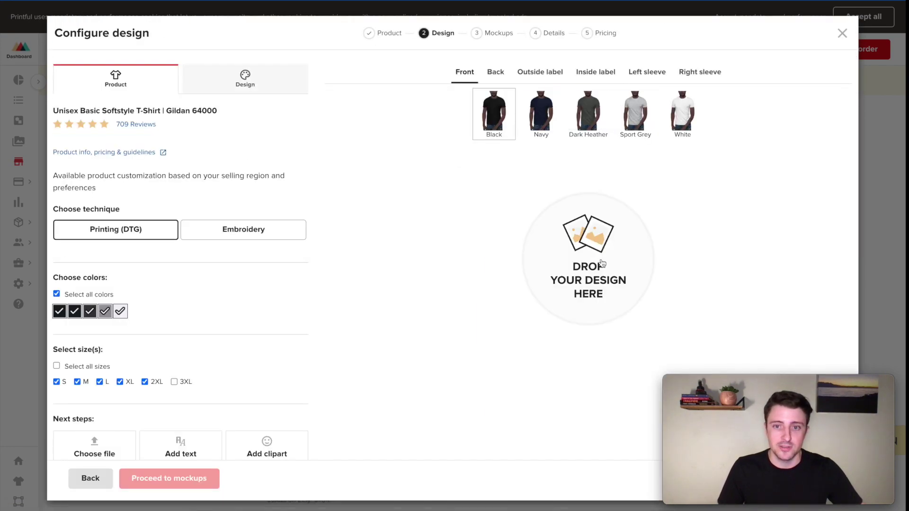
Place the turtle design from the file library on the shirt and proceed to mockups
click(95, 447)
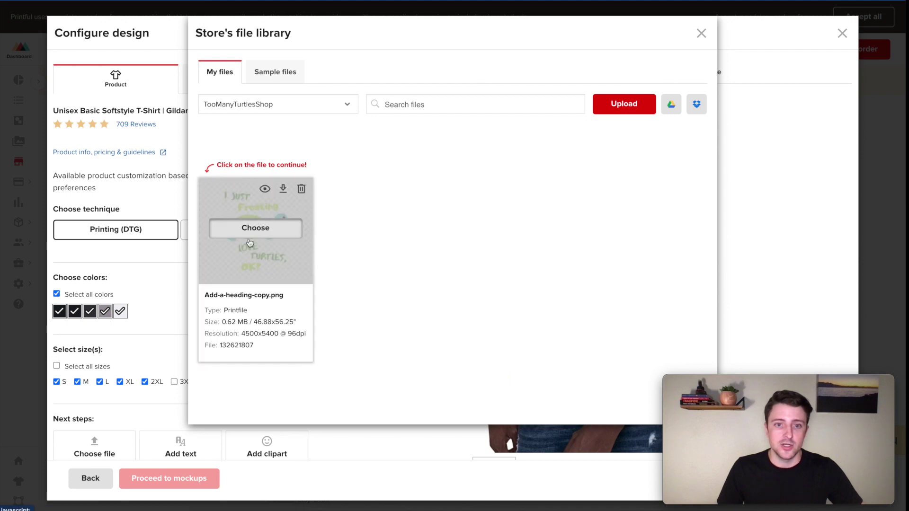
click(253, 228)
scroll(174, 229, down, 1)
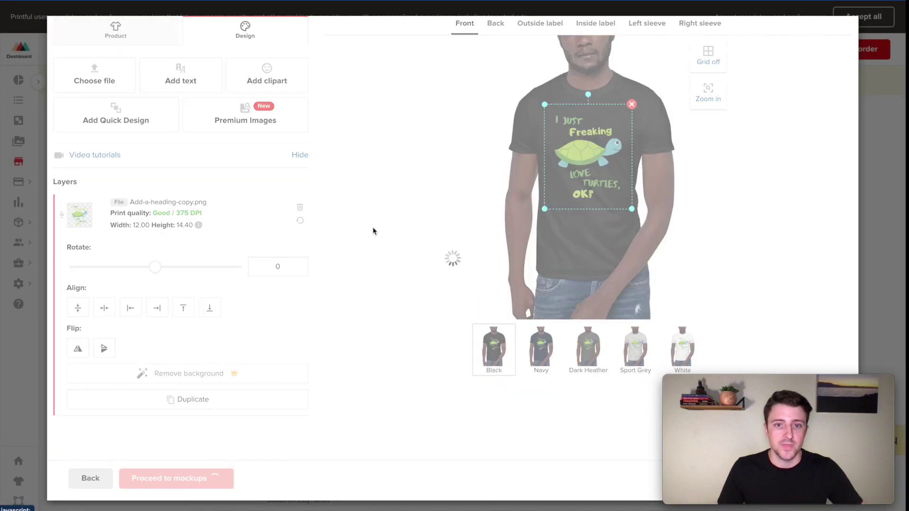
click(169, 478)
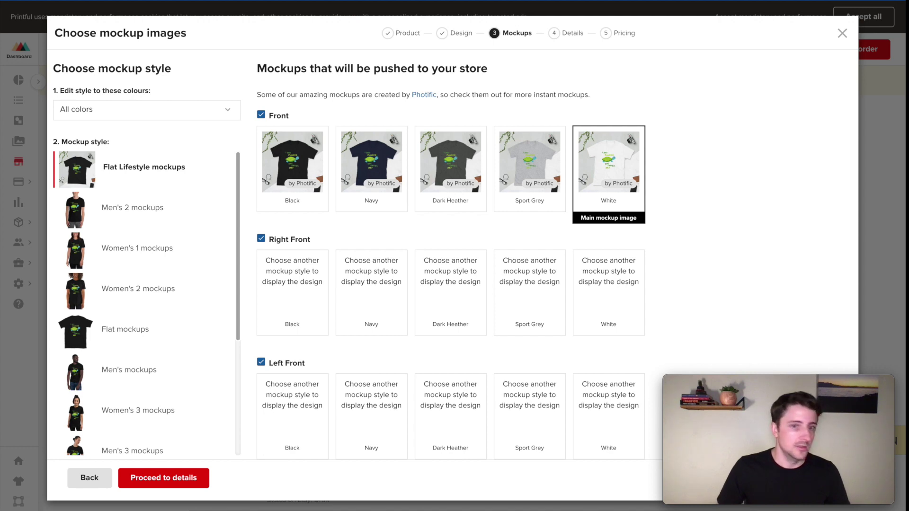
Prefix the product title with the turtle keywords 'Sea Turtle Funny Tortoise Ocean Themed Turtles Gift'
click(166, 480)
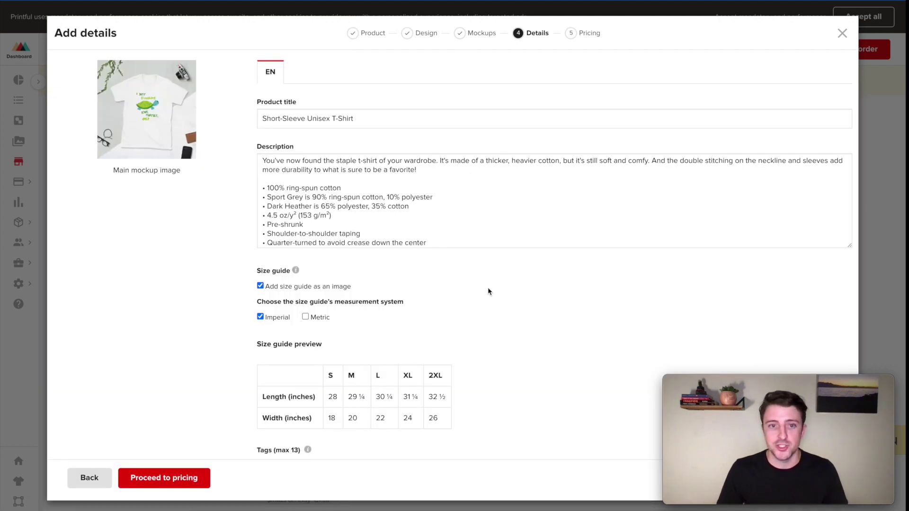
click(263, 119)
text(Sea Turtle Funny Tortoise Ocean Themed Turtles Gift)
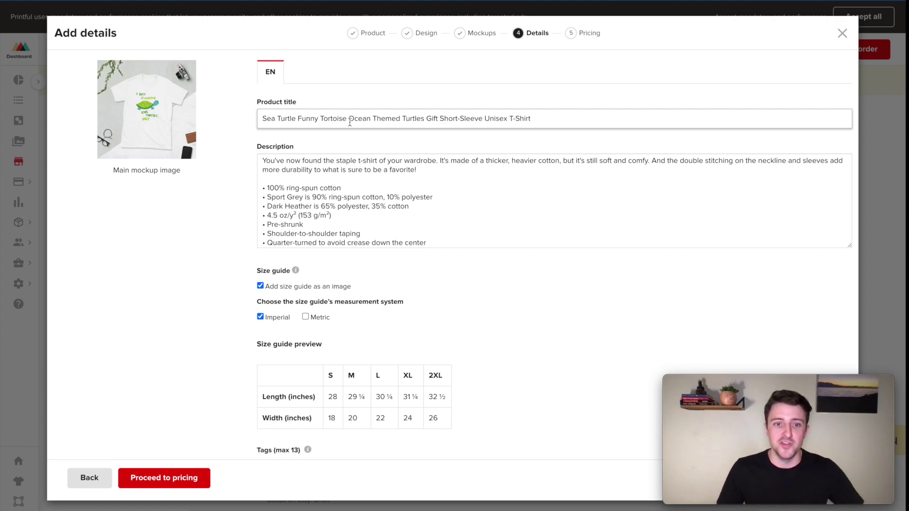
Review the US, Canada, EU and international shipping costs before moving on to pricing
scroll(406, 212, down, 1)
scroll(407, 332, down, 6)
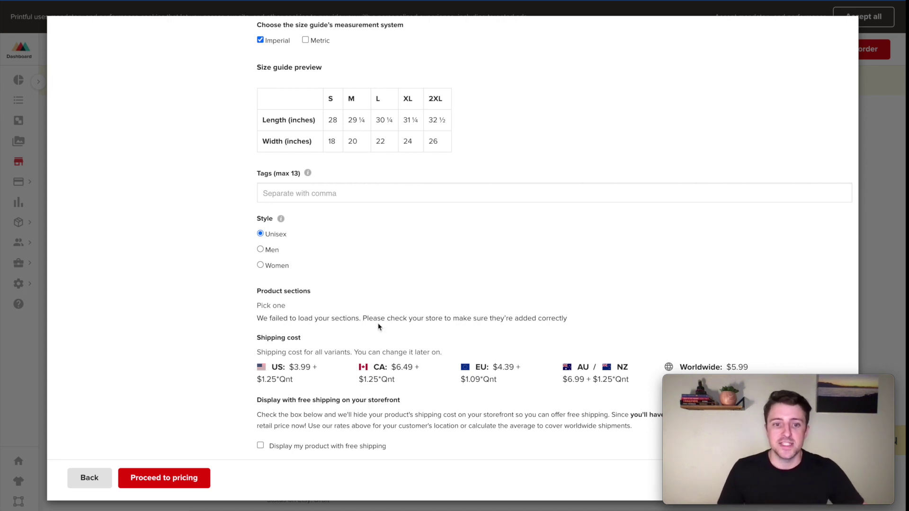
drag(261, 339, 313, 342)
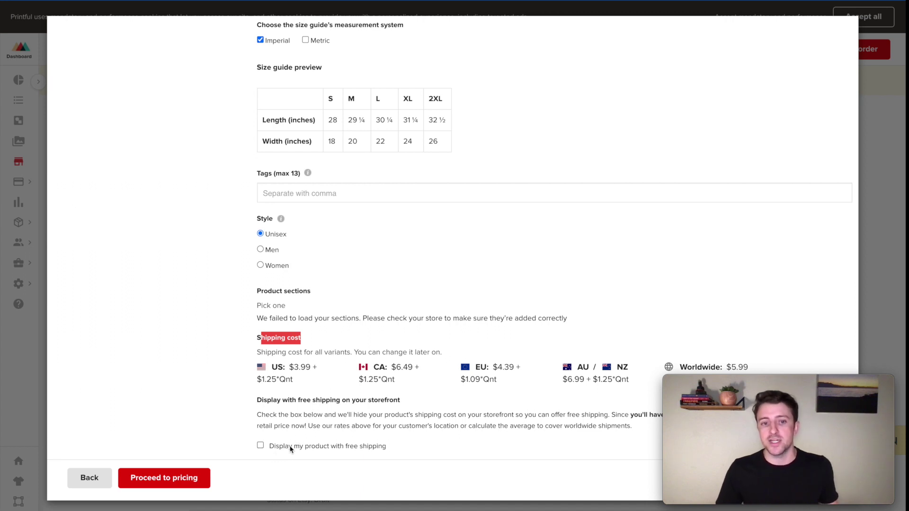
mouse_move(316, 368)
mouse_down()
mouse_move(279, 368)
mouse_move(332, 368)
mouse_up()
click(293, 369)
drag(396, 368, 562, 365)
drag(493, 368, 520, 368)
click(465, 403)
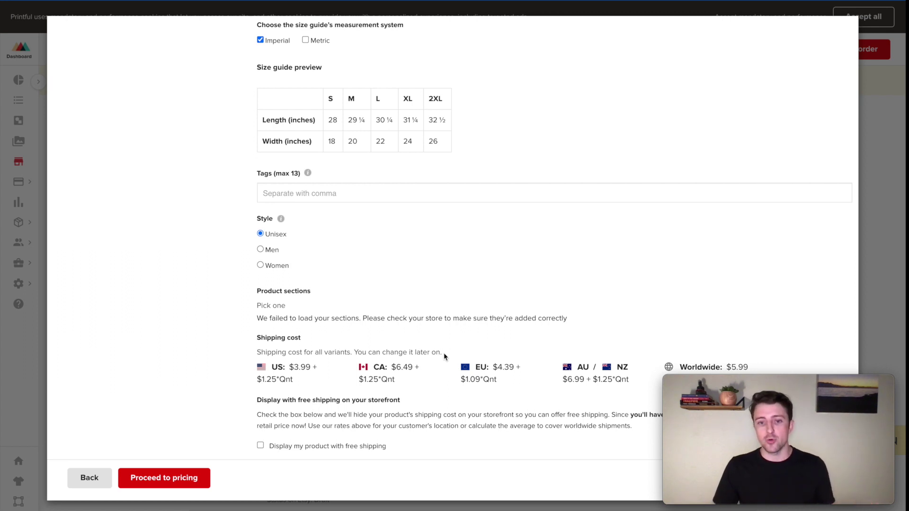
drag(359, 366, 589, 377)
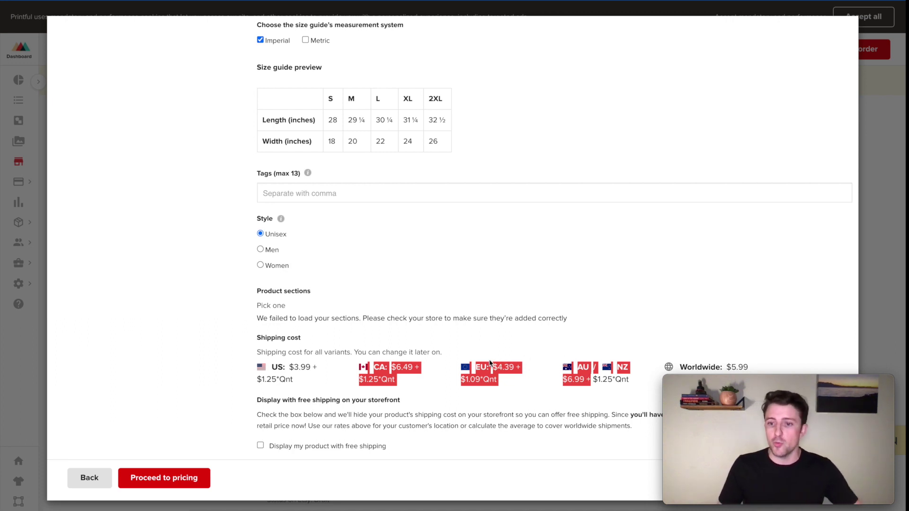
click(295, 381)
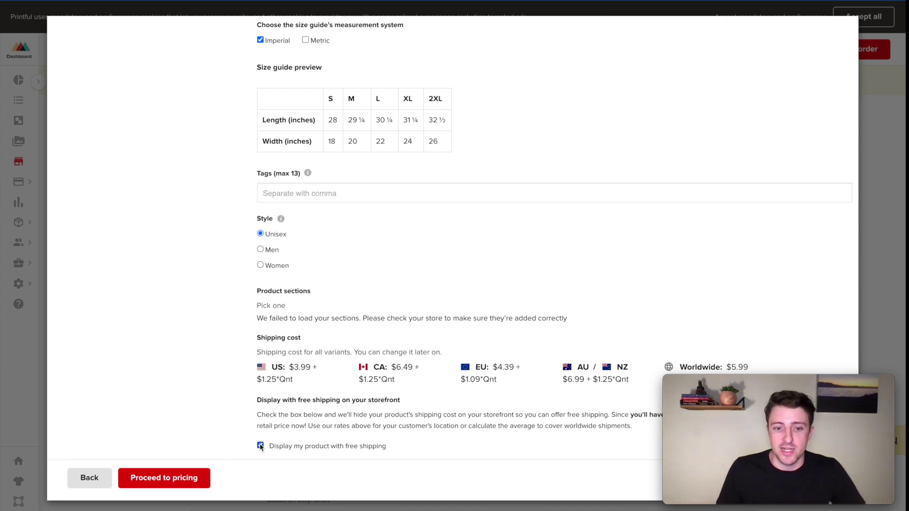
click(179, 477)
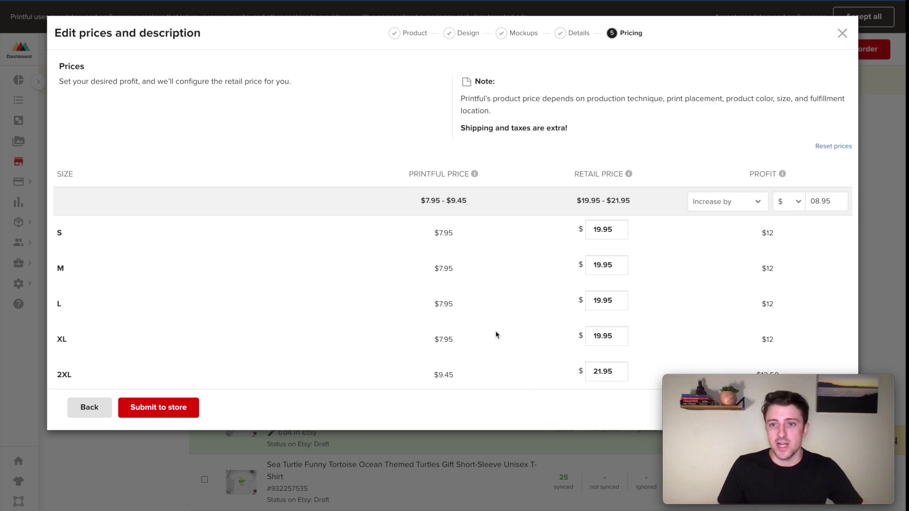
Submit the new turtle tee to the store and scroll the product list
click(163, 407)
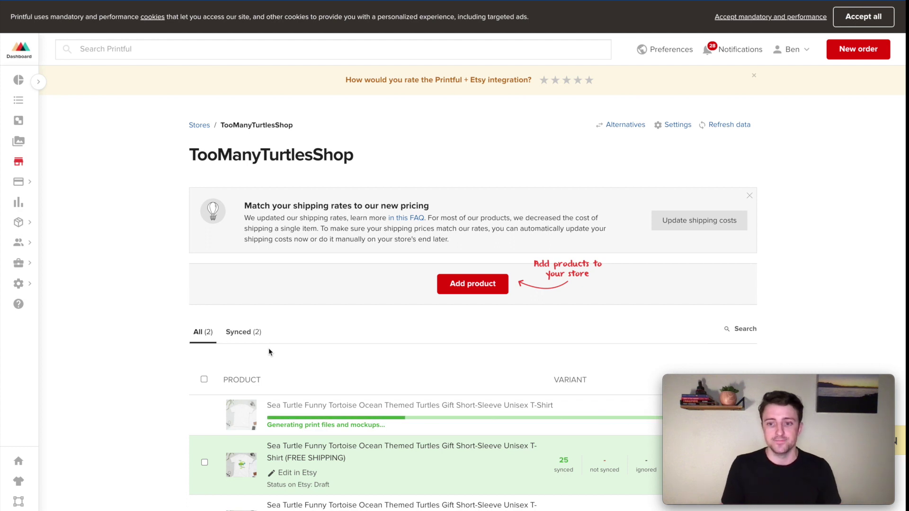
scroll(118, 277, down, 4)
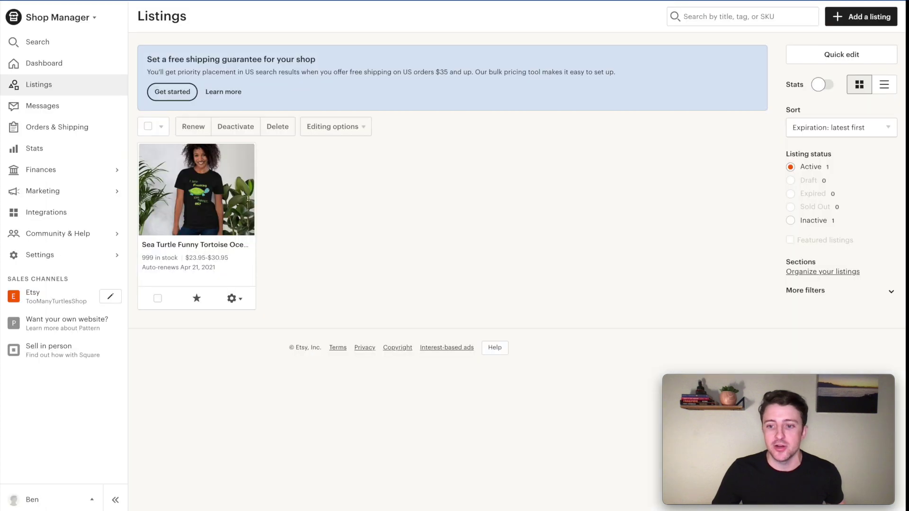
Publish the draft Sea Turtle tee listing from the Draft filter, accepting the $0.20 fee
key(F5)
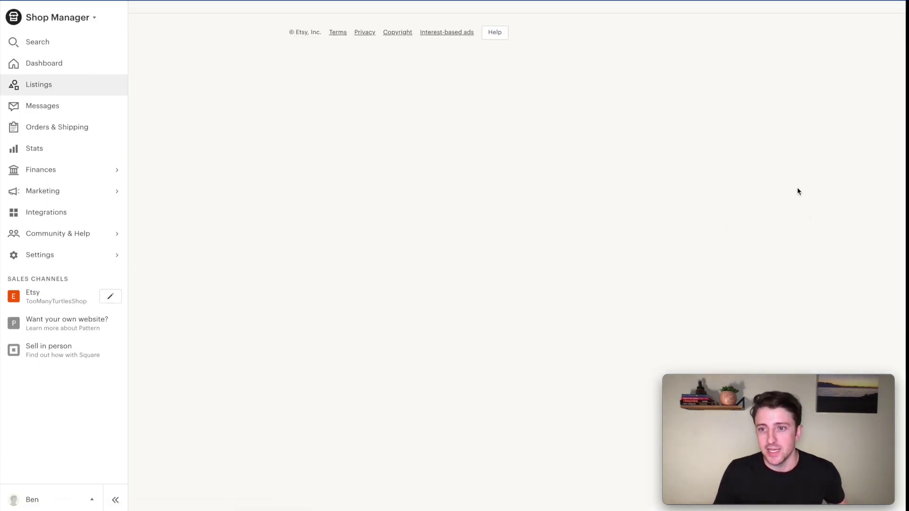
click(792, 180)
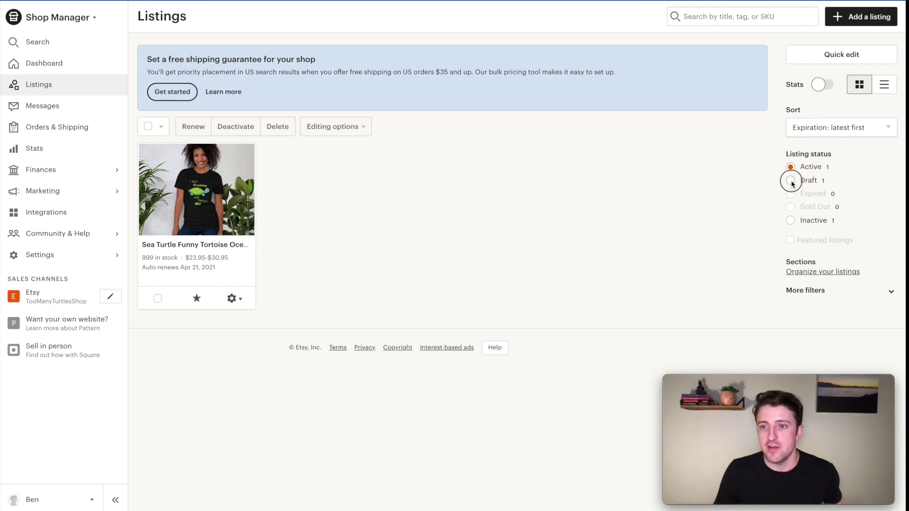
click(148, 127)
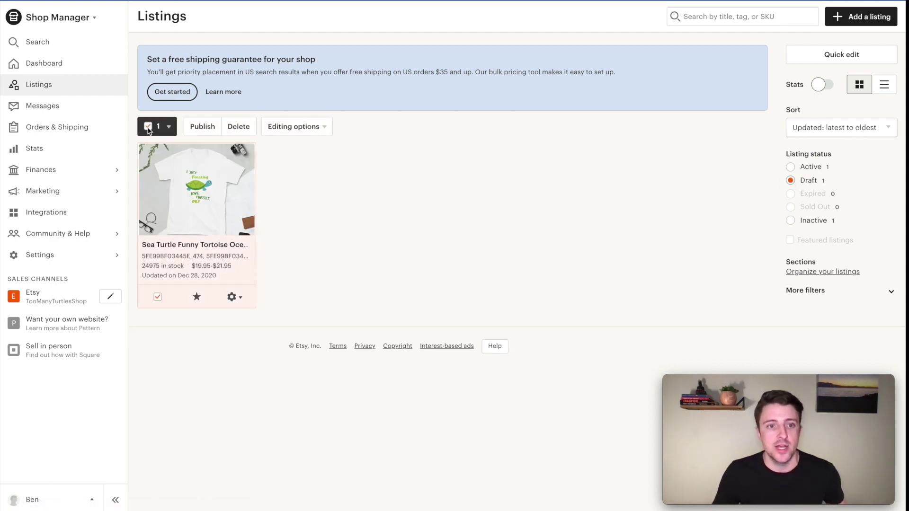
click(201, 127)
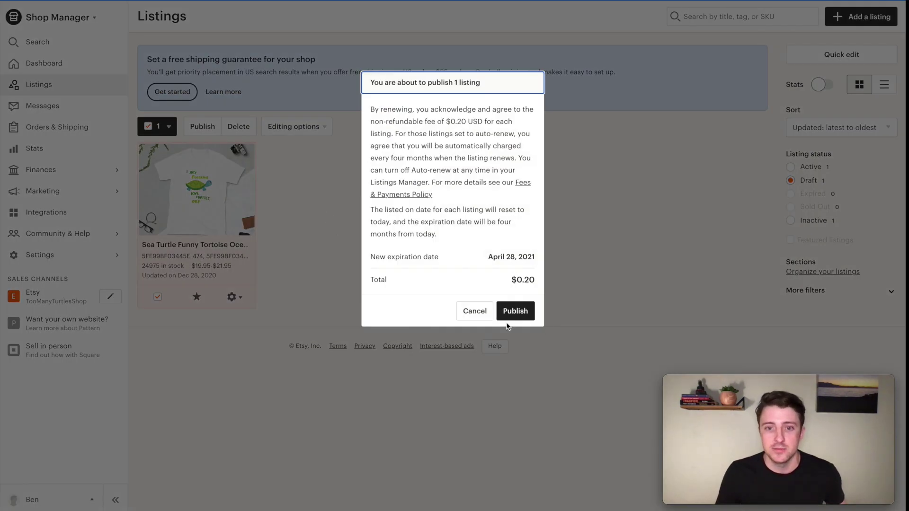
click(515, 311)
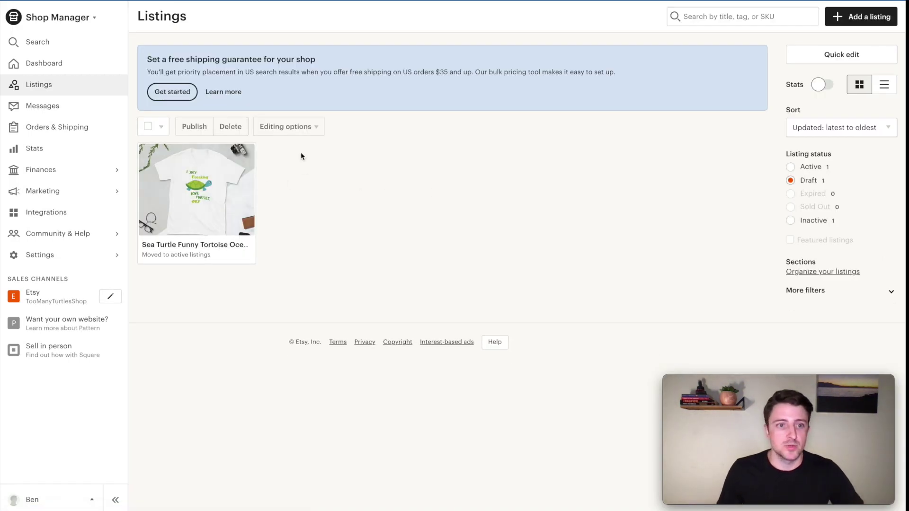
Open Shipping settings, show the Shipping profiles tab and scroll through the profile table
click(64, 256)
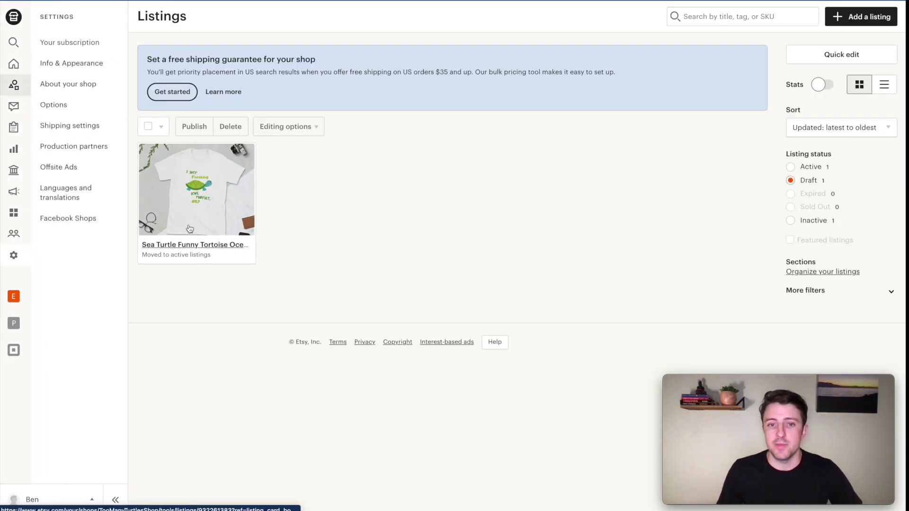
click(77, 126)
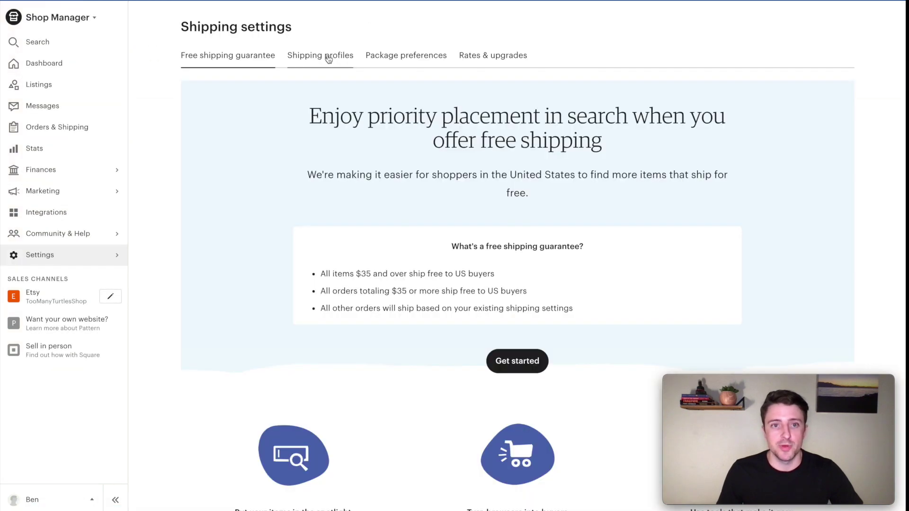
click(329, 59)
scroll(377, 211, down, 5)
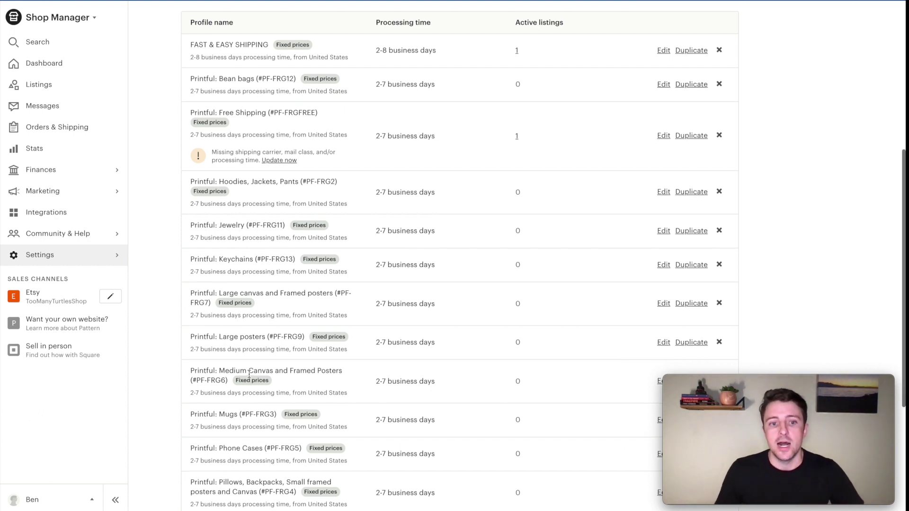
scroll(249, 378, down, 1)
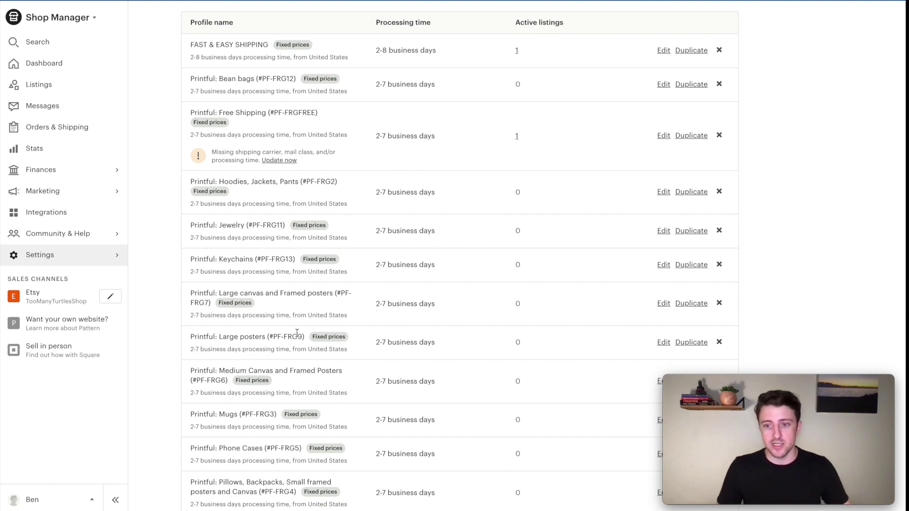
scroll(337, 306, down, 5)
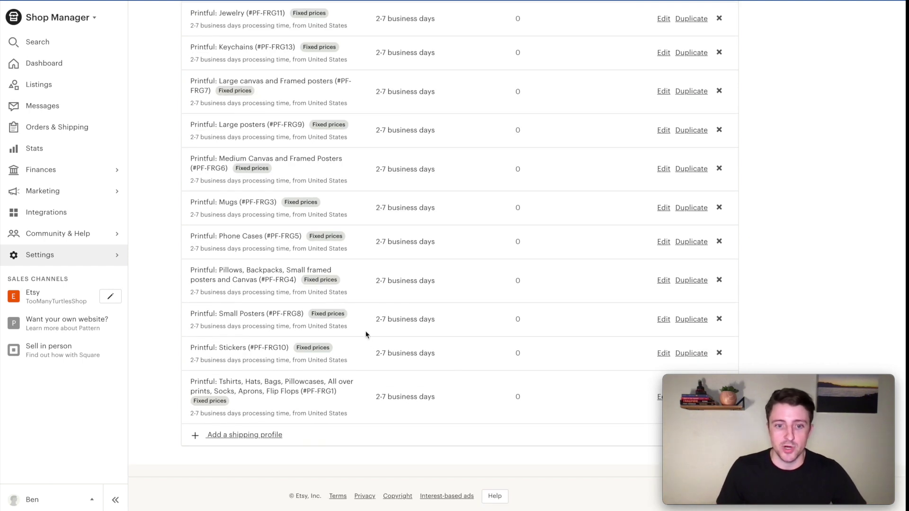
scroll(364, 331, up, 10)
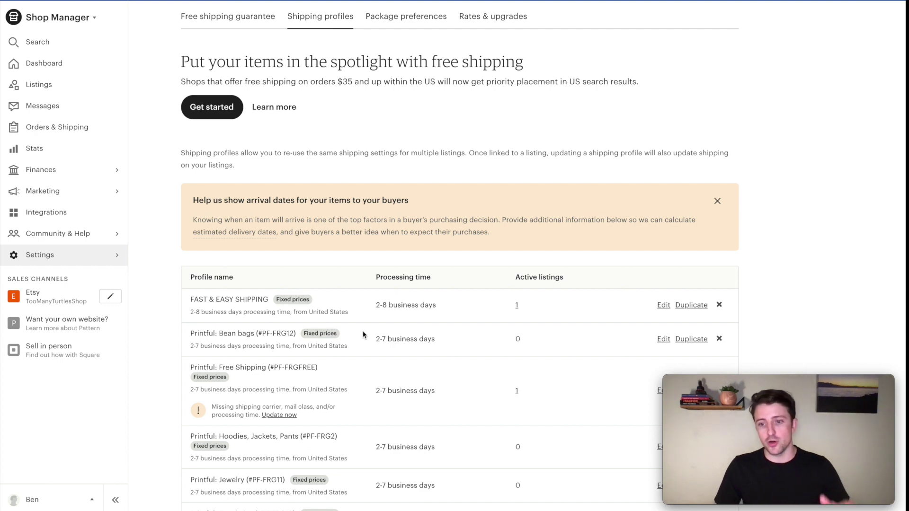
scroll(362, 330, down, 3)
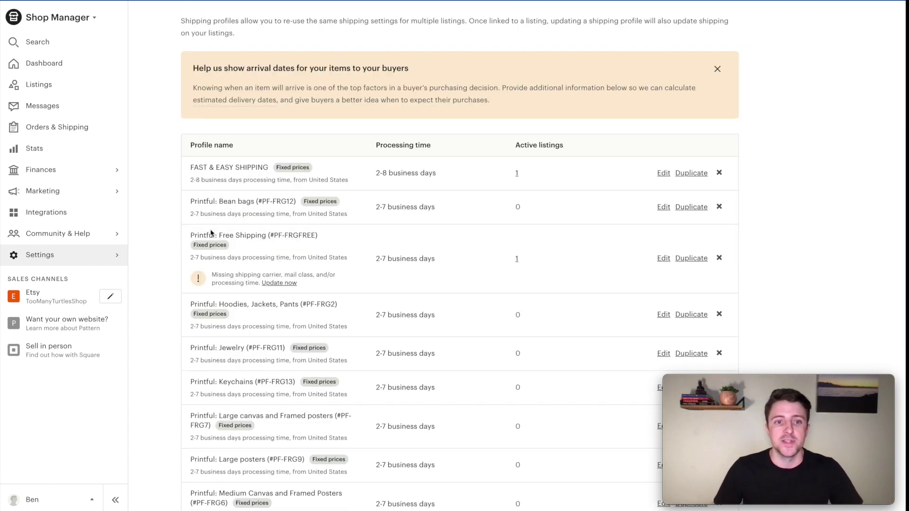
scroll(258, 236, down, 7)
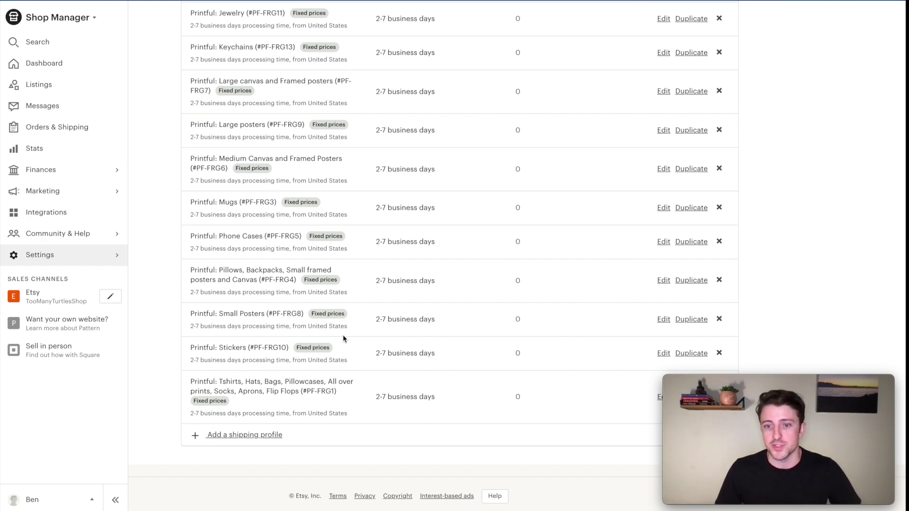
scroll(343, 334, up, 10)
scroll(341, 338, down, 4)
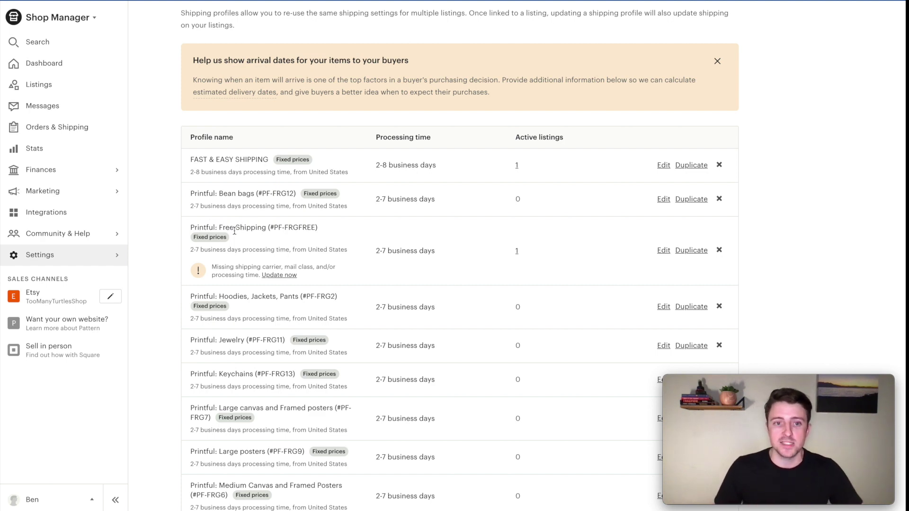
scroll(235, 230, down, 7)
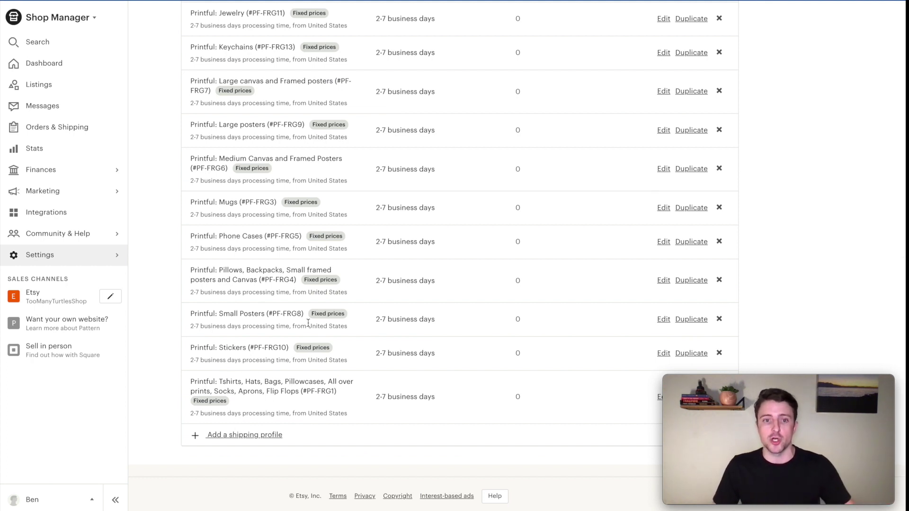
scroll(313, 322, up, 7)
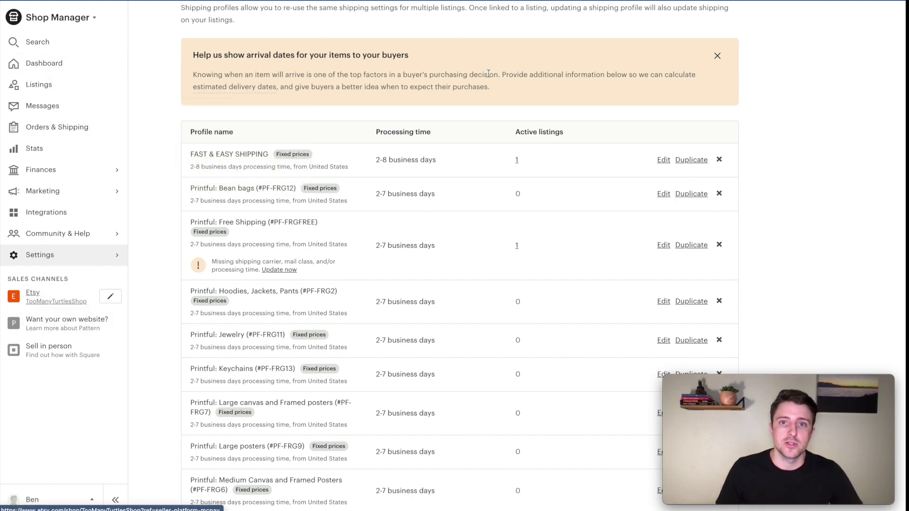
Check the storefront, then highlight the Printful: Free Shipping profile with its one active listing
click(32, 293)
scroll(381, 200, down, 6)
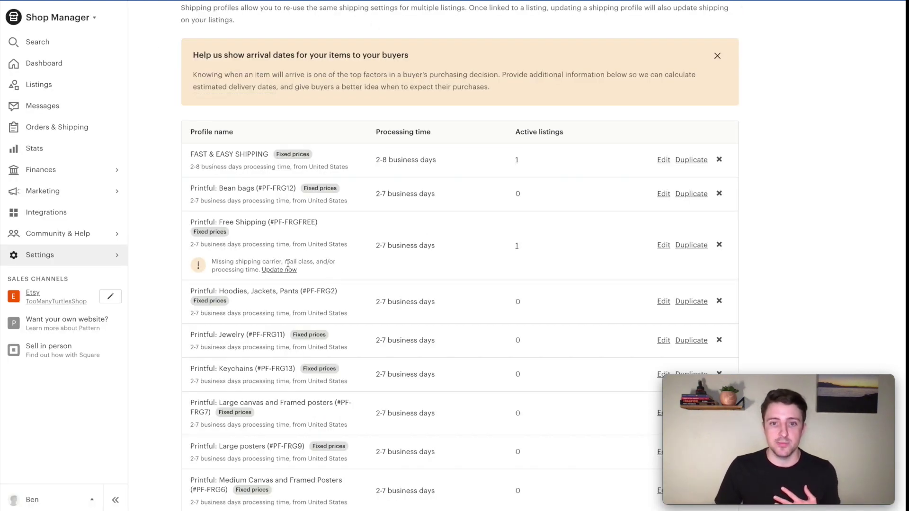
drag(194, 222, 273, 222)
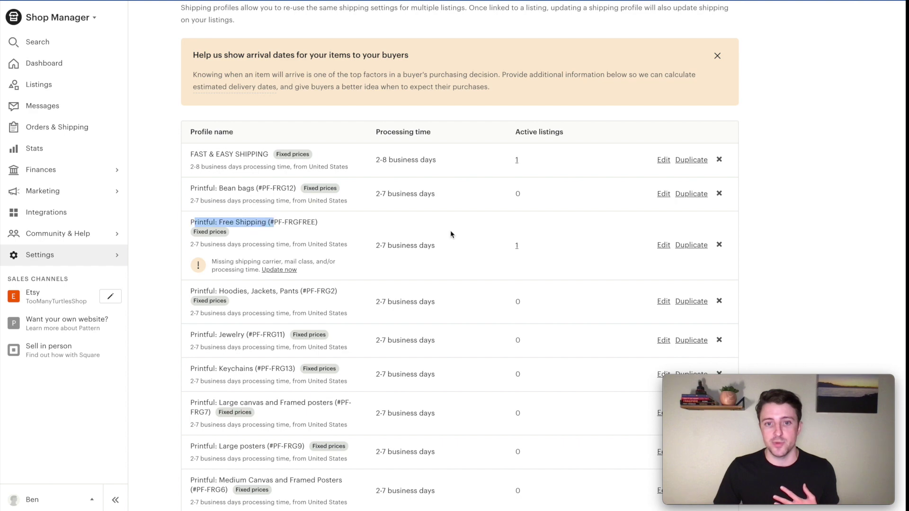
Edit Printful: Free Shipping, keeping the United States and removing EU, Australia, Canada and other destinations
click(665, 245)
scroll(418, 240, down, 5)
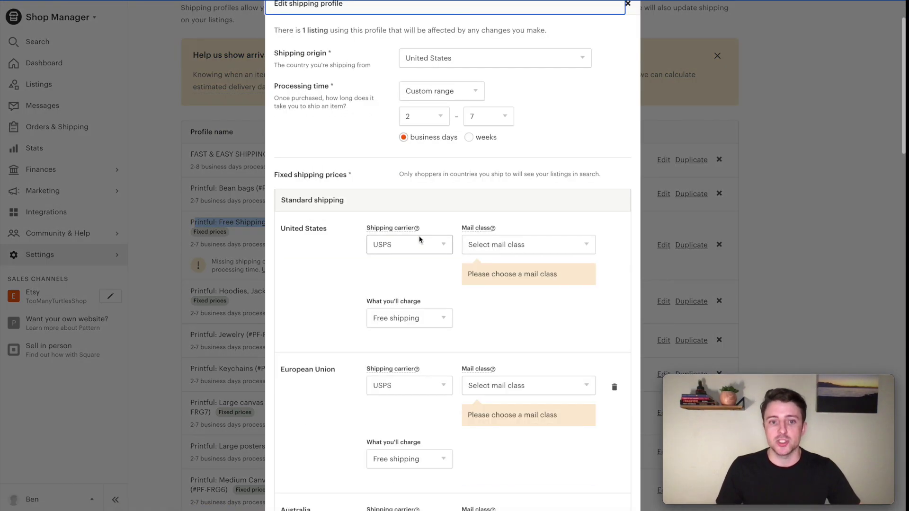
scroll(602, 123, up, 5)
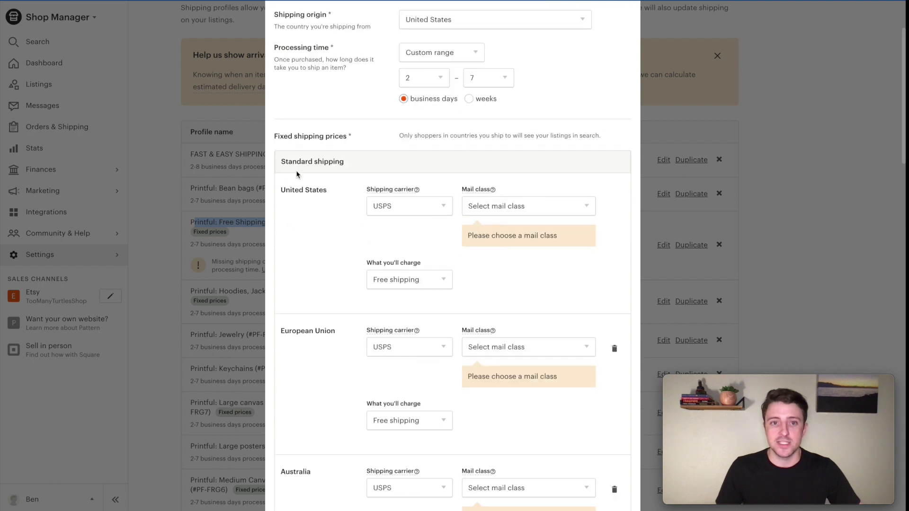
drag(280, 198, 326, 203)
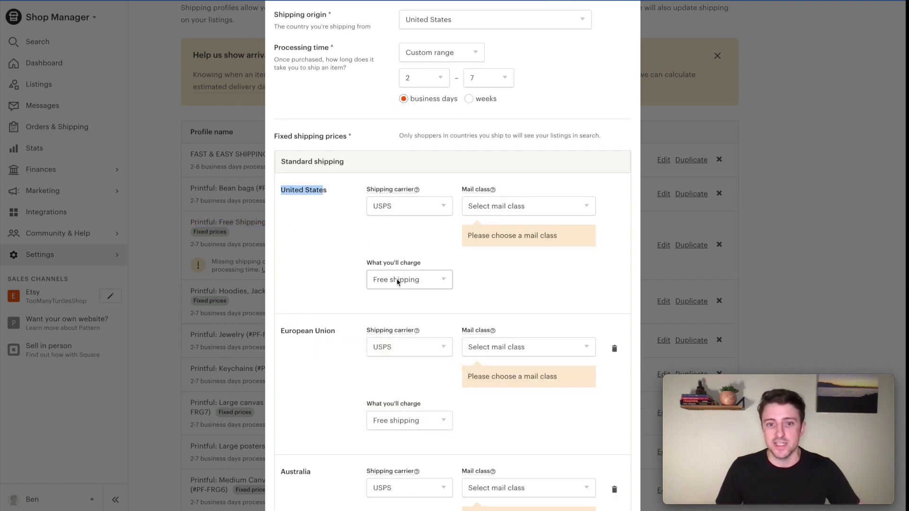
scroll(564, 297, down, 2)
scroll(565, 298, down, 2)
click(615, 185)
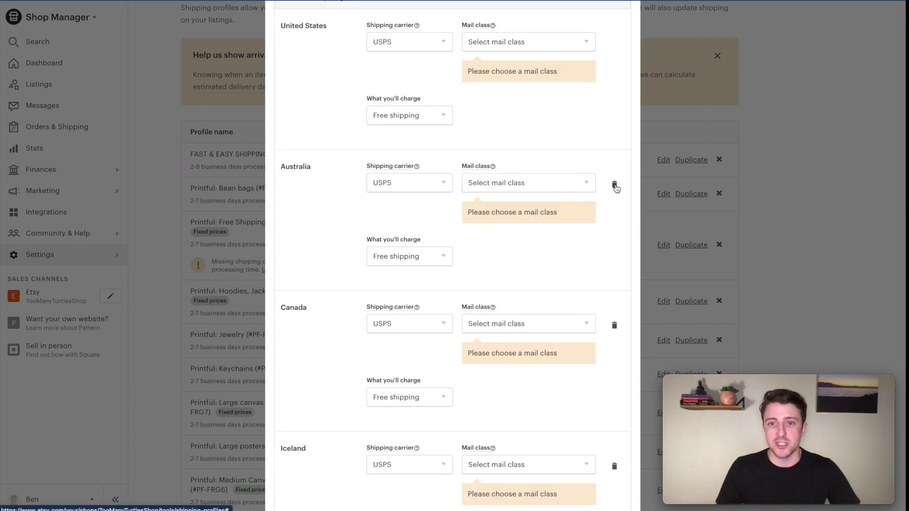
click(615, 185)
click(614, 186)
click(614, 186)
click(615, 186)
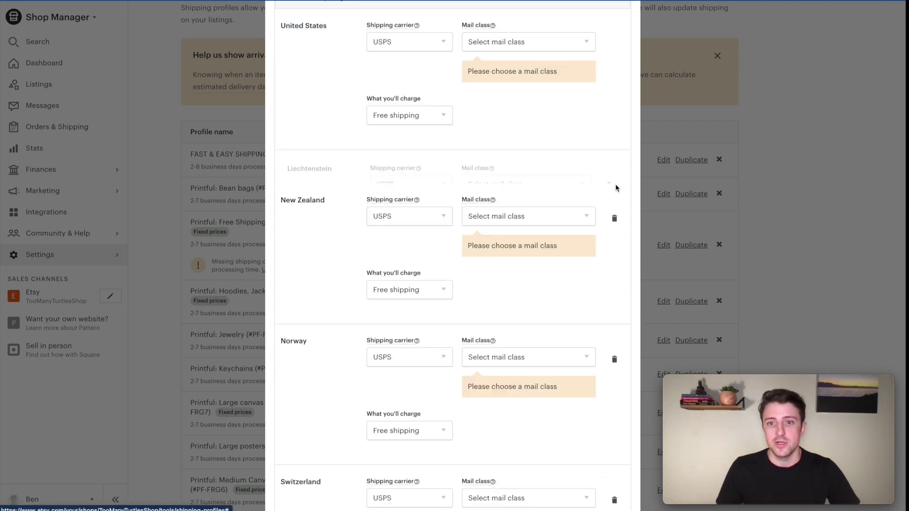
click(614, 186)
click(615, 185)
click(614, 185)
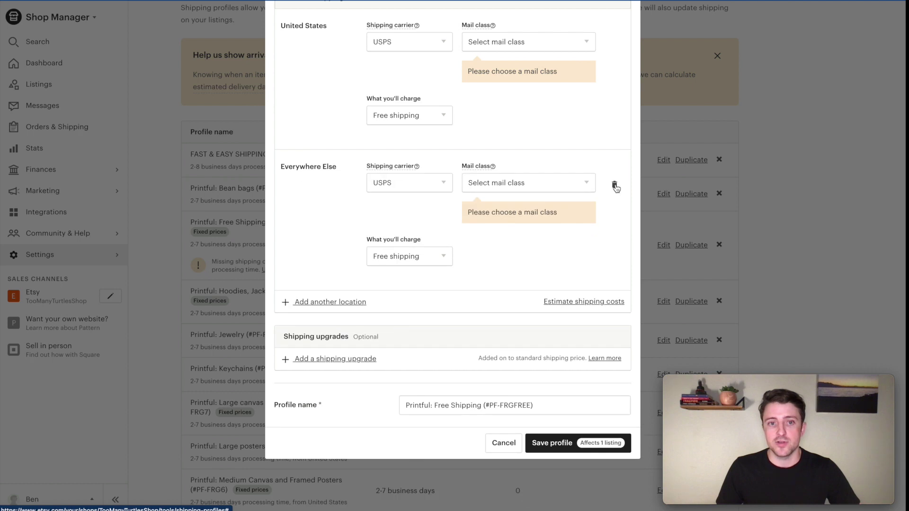
Give Everywhere Else a fixed price, carrier Other, and 7–10 days delivery
click(379, 258)
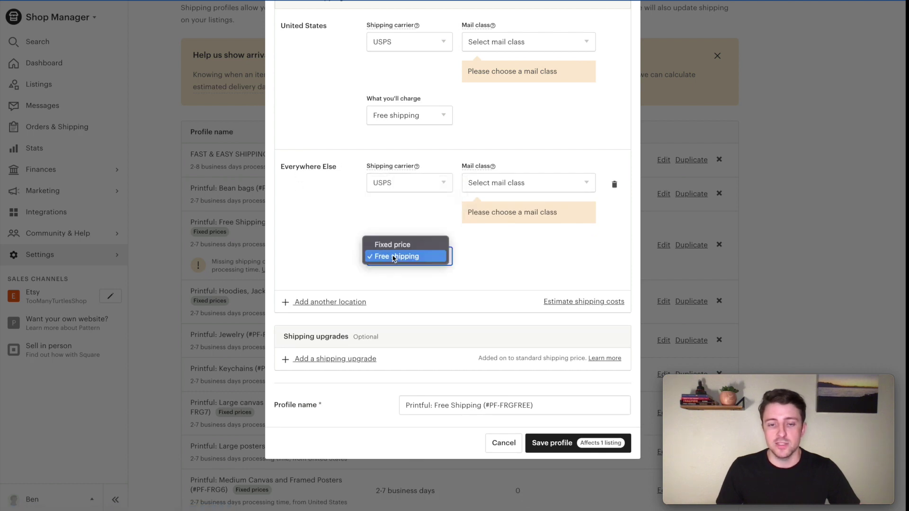
click(393, 244)
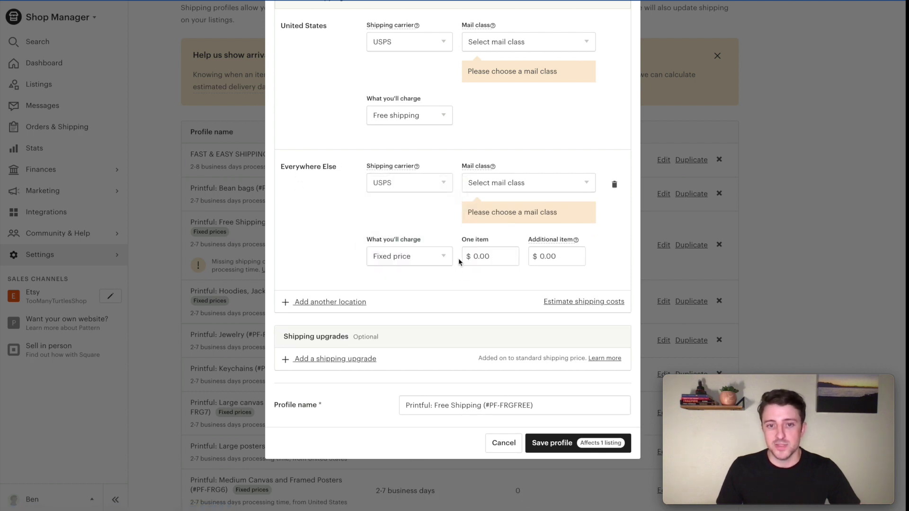
click(423, 184)
click(385, 230)
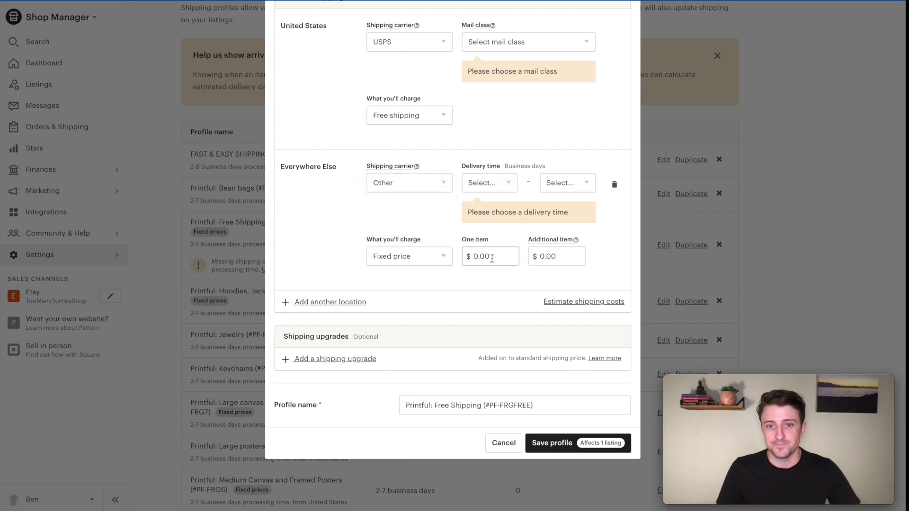
click(488, 185)
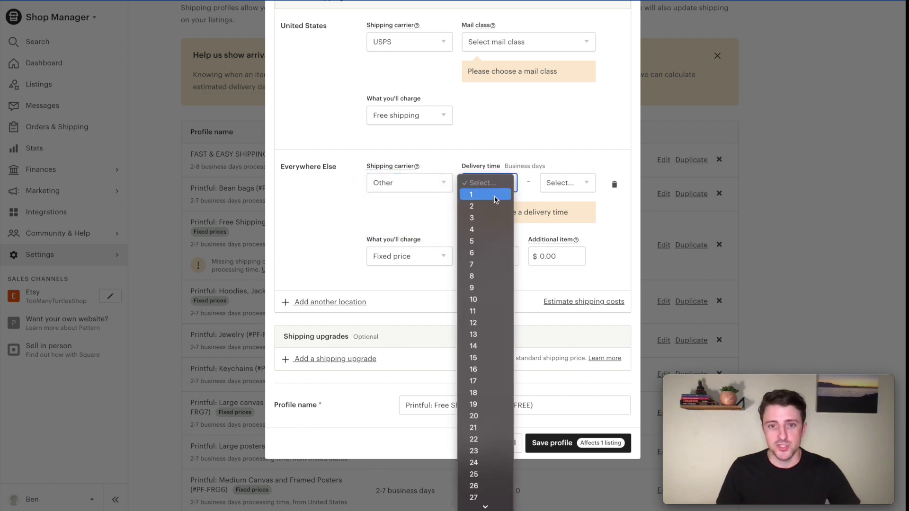
click(473, 264)
click(567, 199)
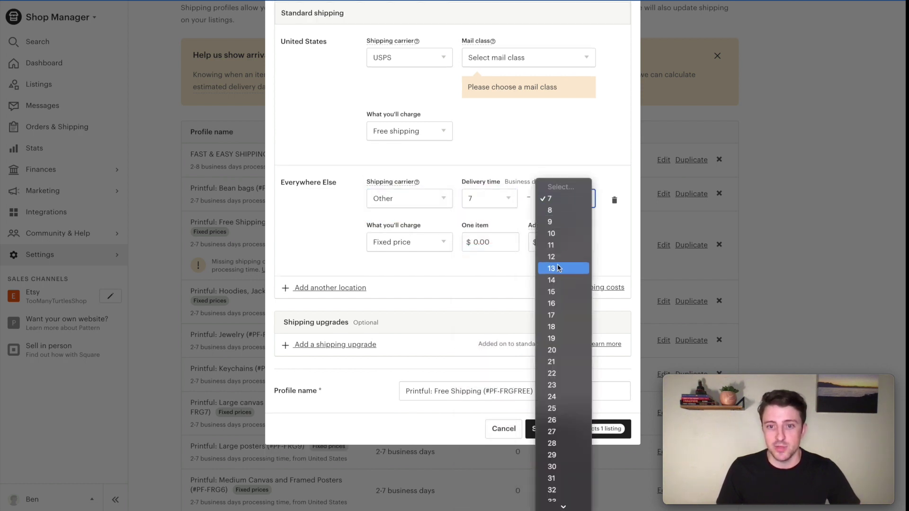
click(558, 233)
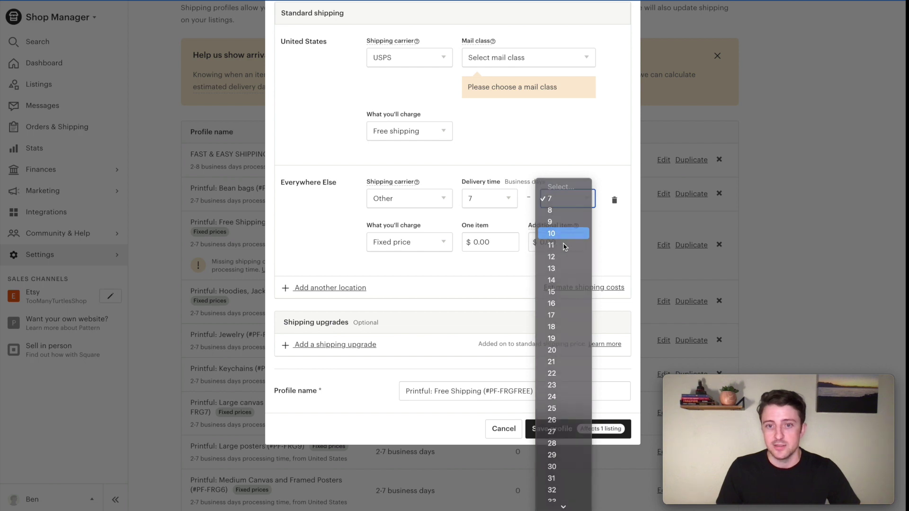
Set Everywhere Else to $5.00 one item and $2.00 additional, then save the profile
click(508, 244)
double_click(507, 243)
text(4)
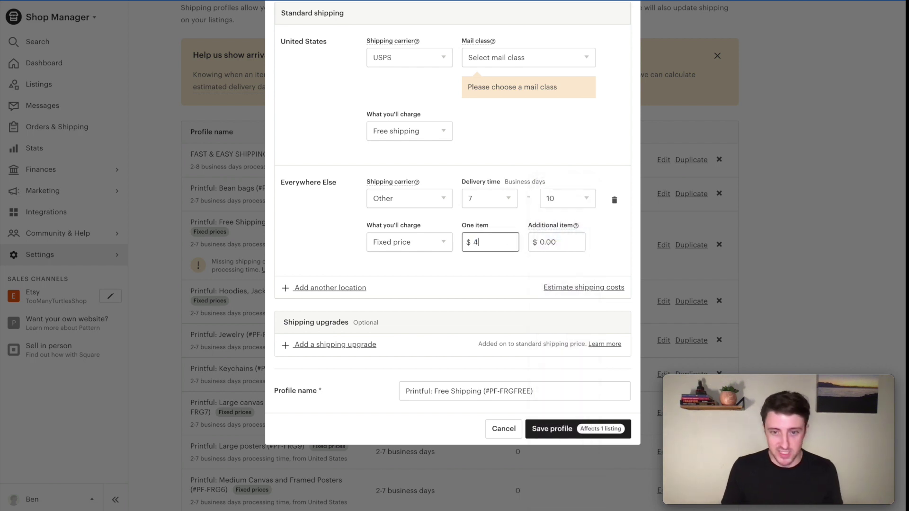
double_click(562, 244)
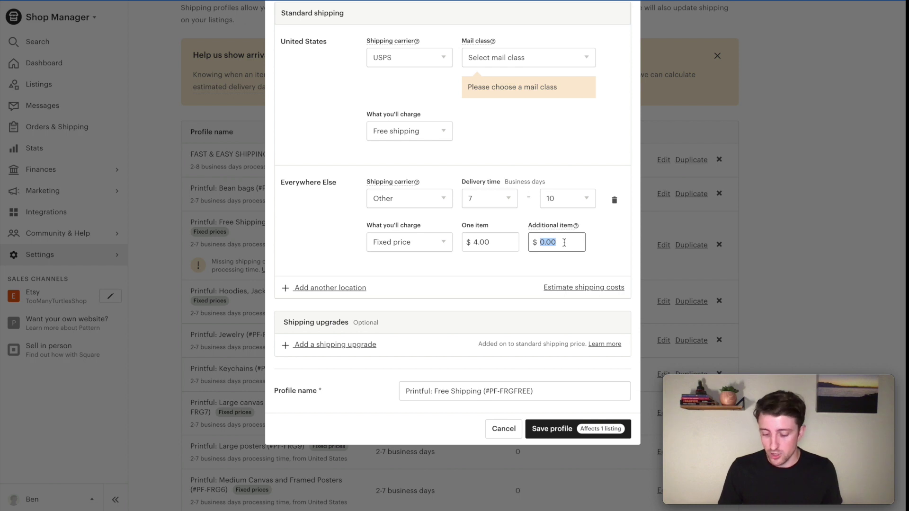
text(1)
click(345, 230)
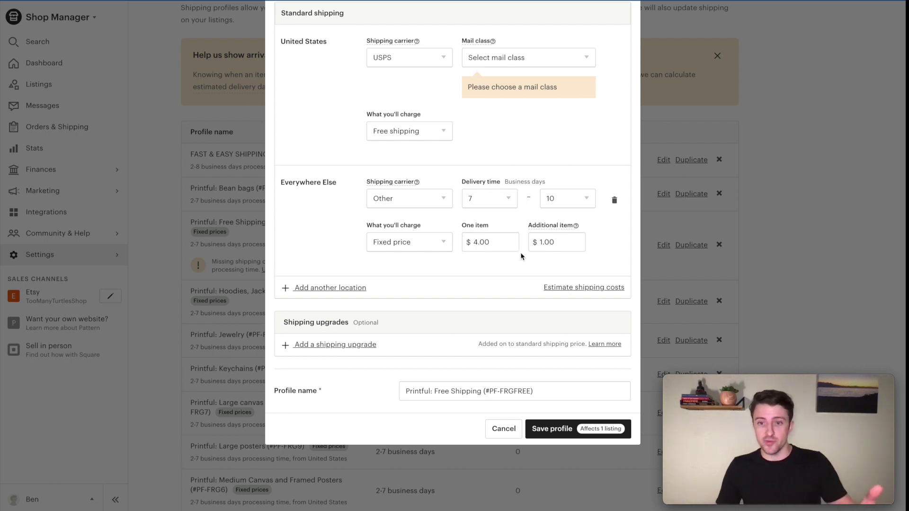
double_click(474, 240)
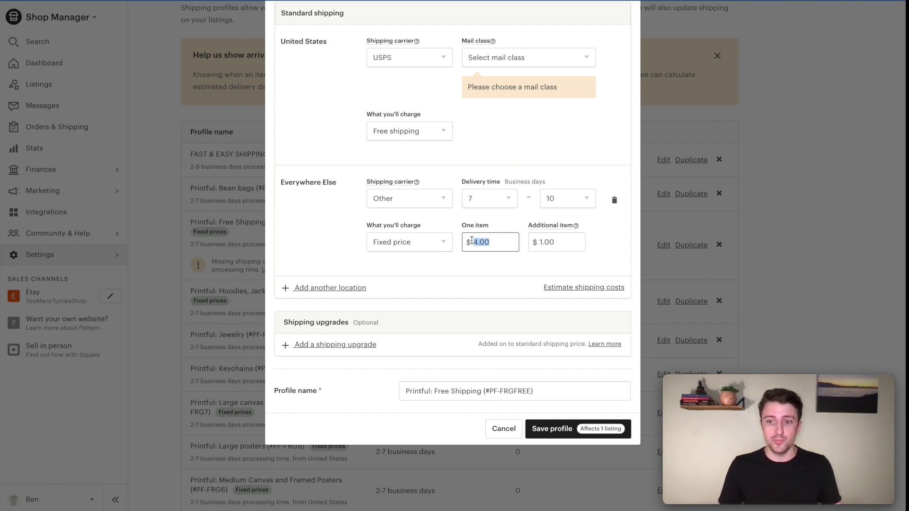
text(5)
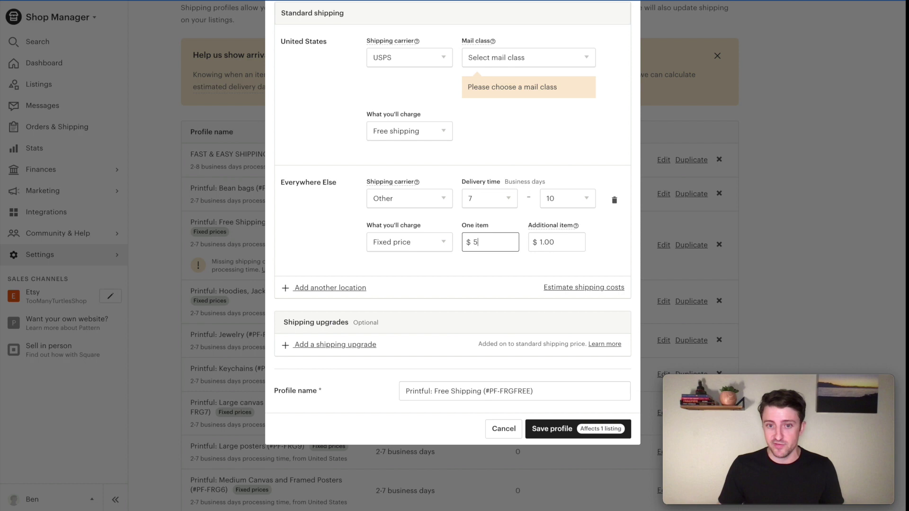
double_click(564, 240)
text(2)
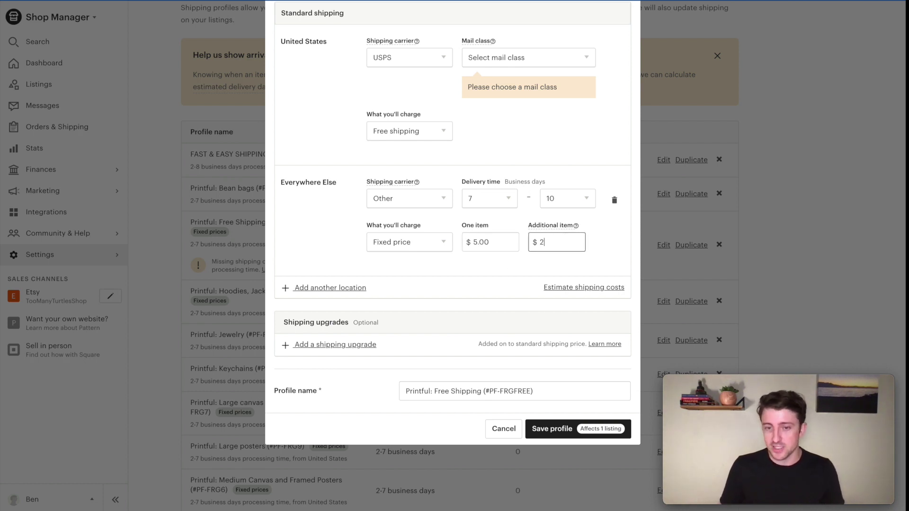
click(316, 229)
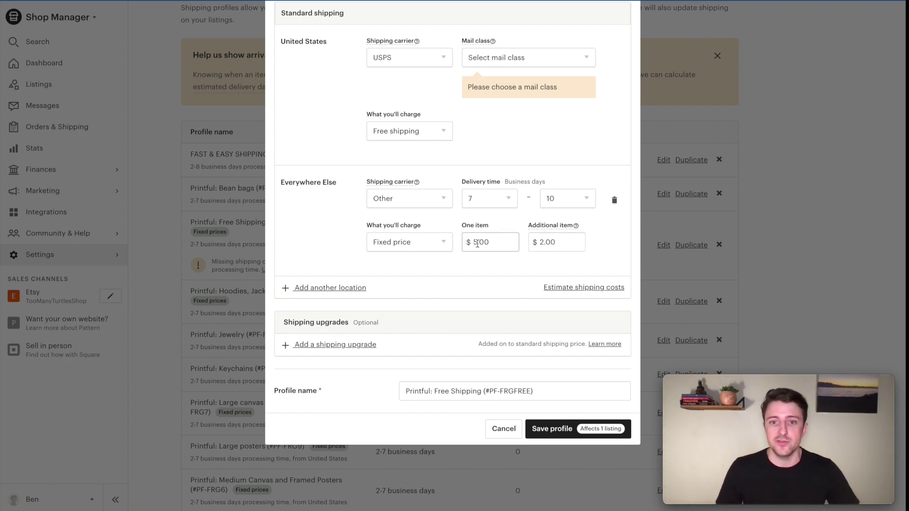
click(550, 429)
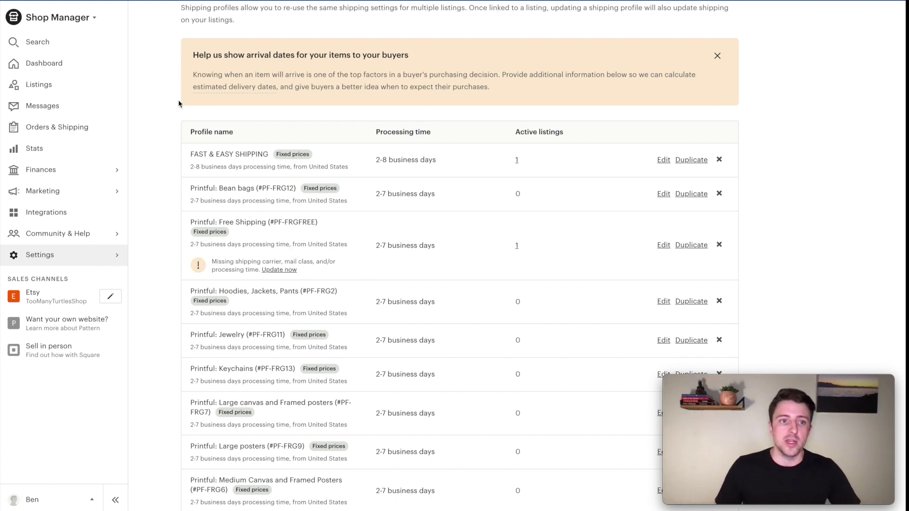
In Listings, select the white Sea Turtle tee and bring up its bulk editing options
click(58, 90)
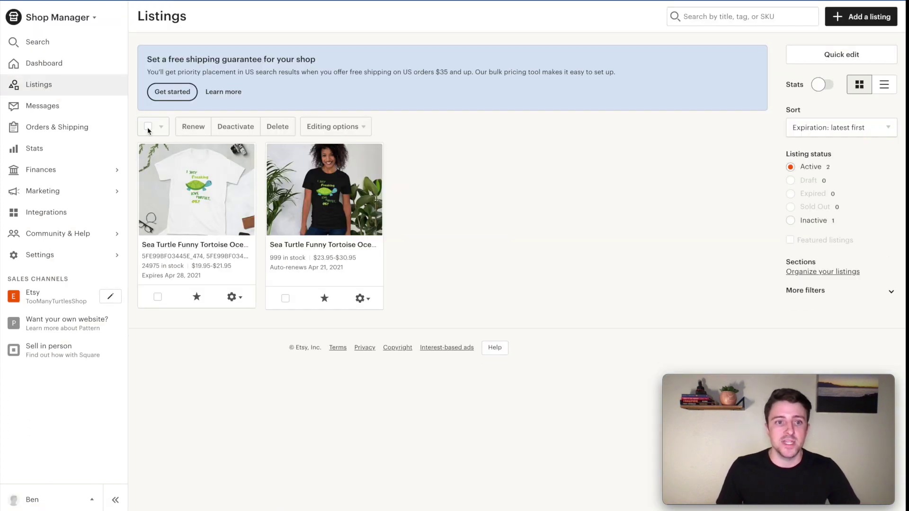
click(158, 297)
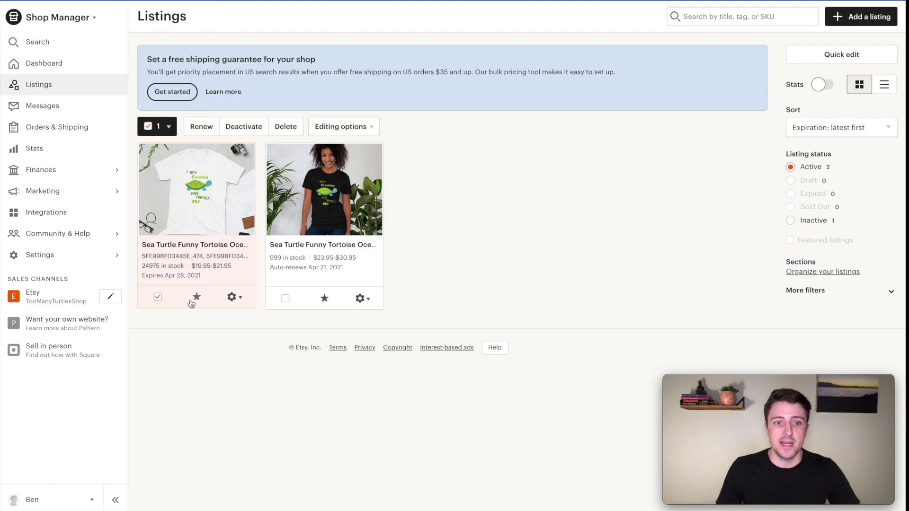
click(352, 128)
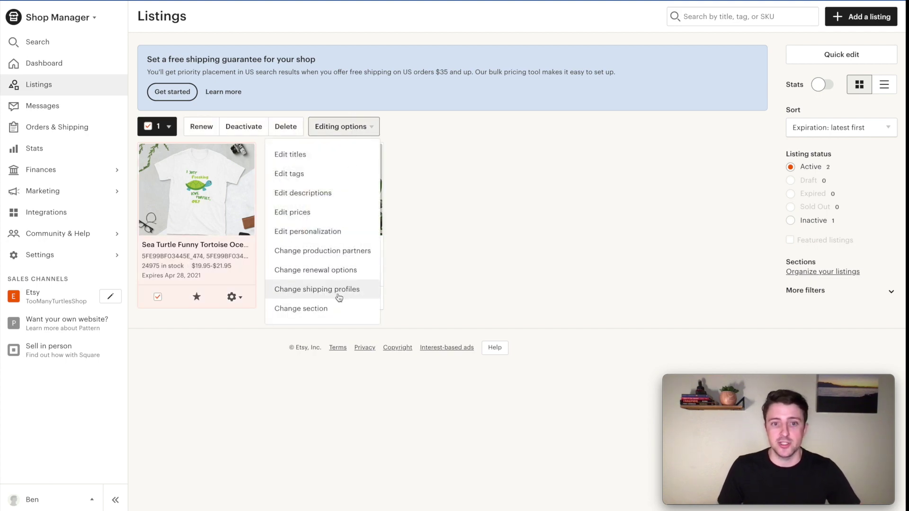
Change the white Sea Turtle tee's shipping profile to Printful: Free Shipping (#PF-FRGFREE) and apply it
click(339, 290)
click(437, 114)
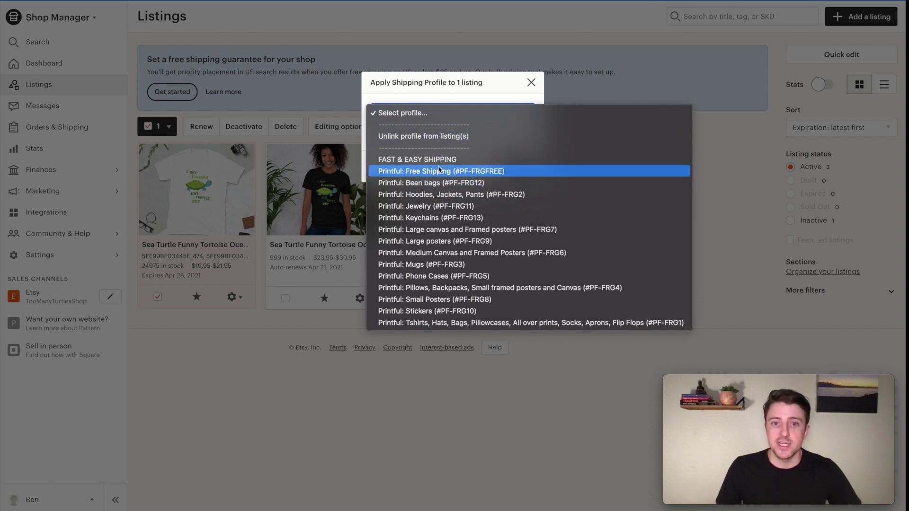
click(423, 172)
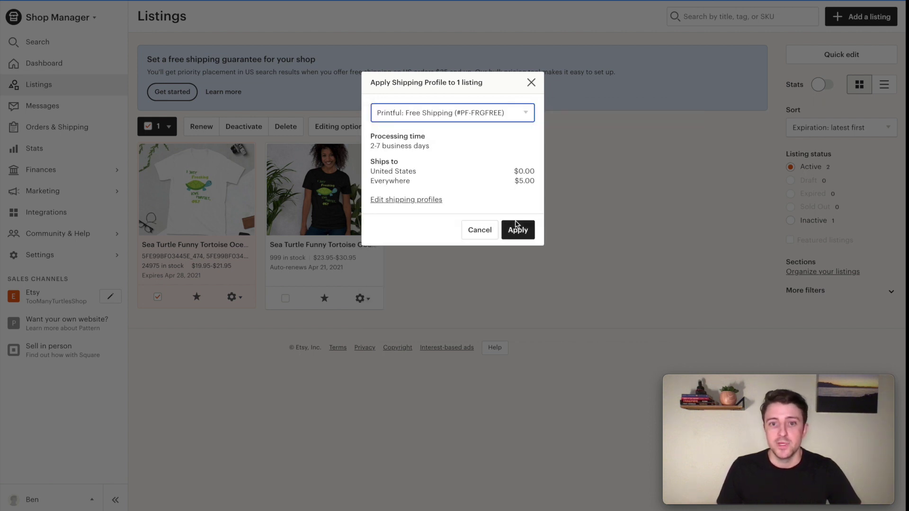
drag(380, 173, 417, 172)
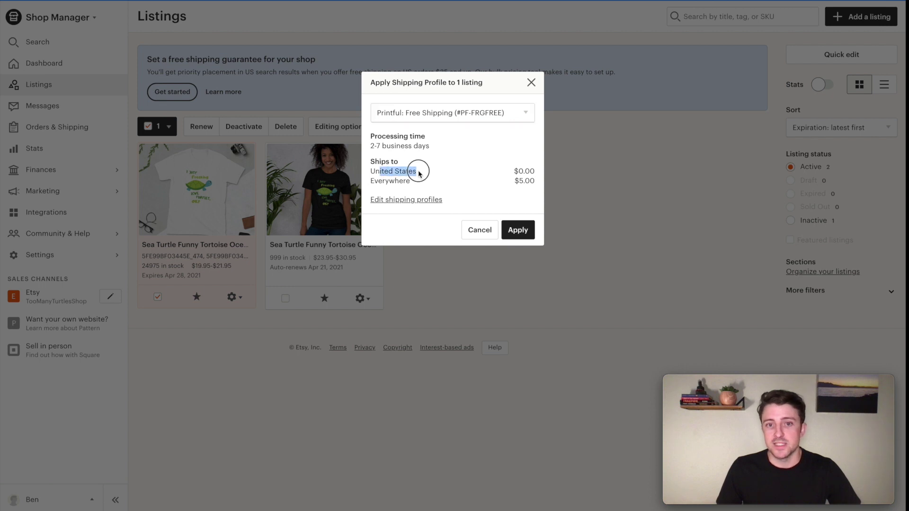
drag(372, 181, 518, 182)
click(518, 230)
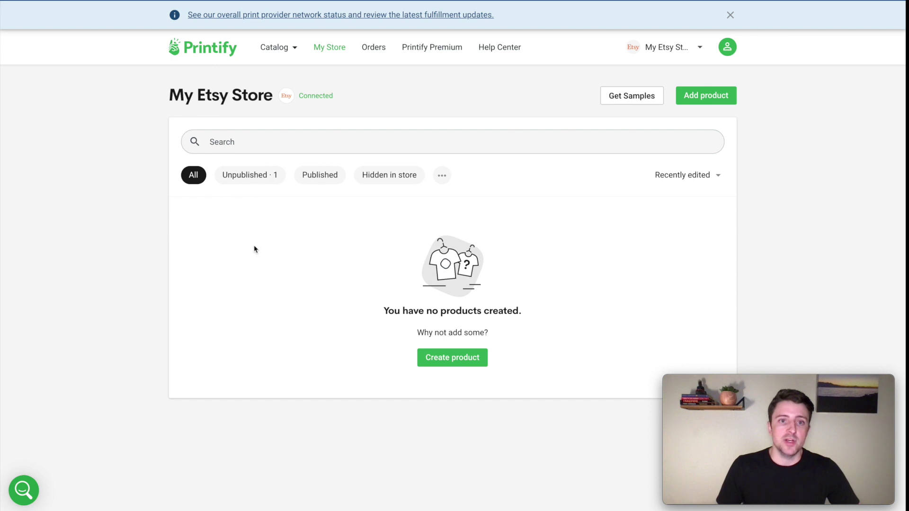
Add a new product via Kids' Clothing > Youth Short Sleeve Tee, designing with The Dream Junction
click(713, 101)
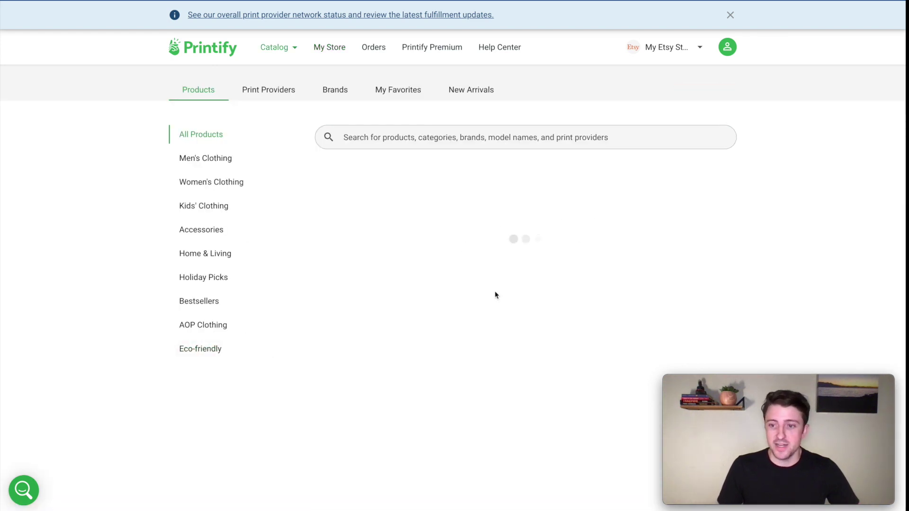
scroll(523, 259, down, 9)
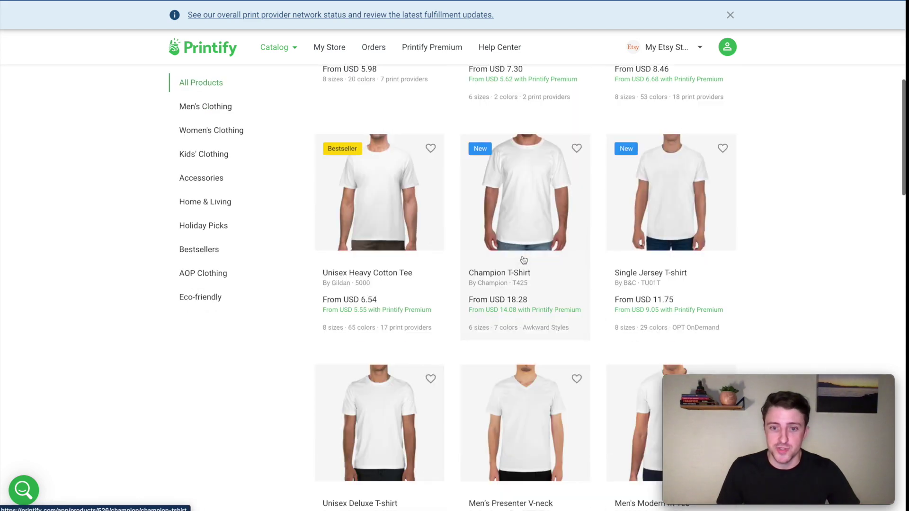
scroll(523, 260, down, 5)
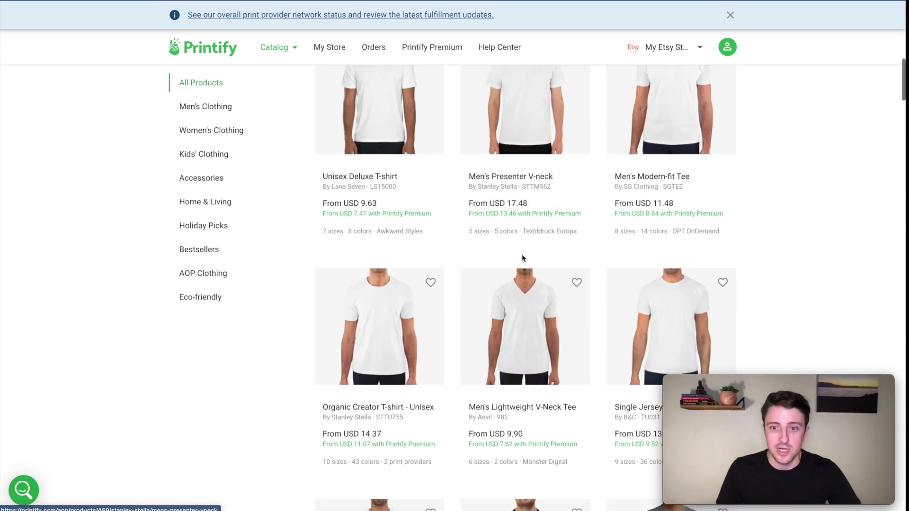
scroll(357, 235, up, 1)
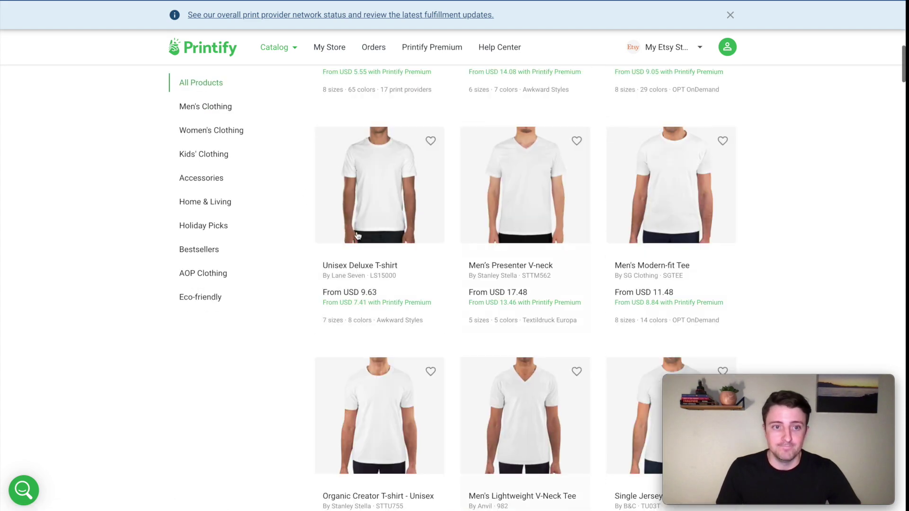
click(220, 156)
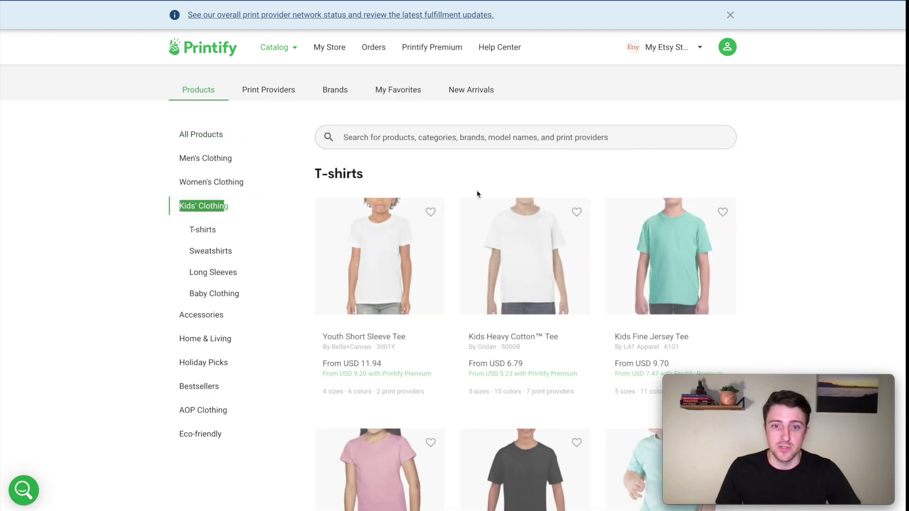
scroll(547, 171, up, 5)
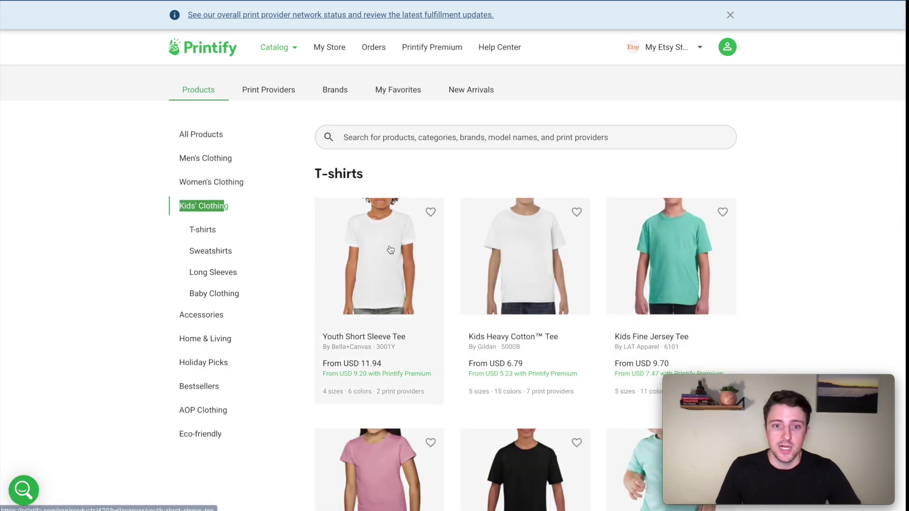
click(457, 269)
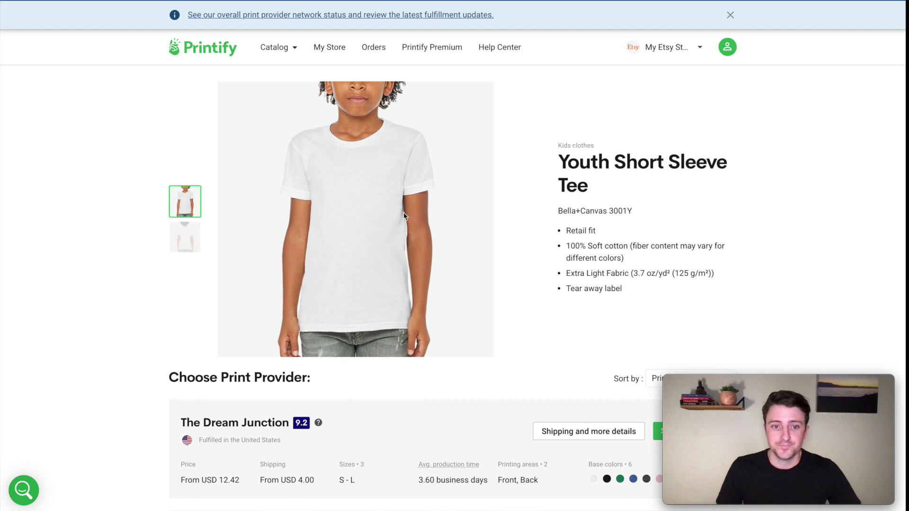
scroll(404, 216, down, 5)
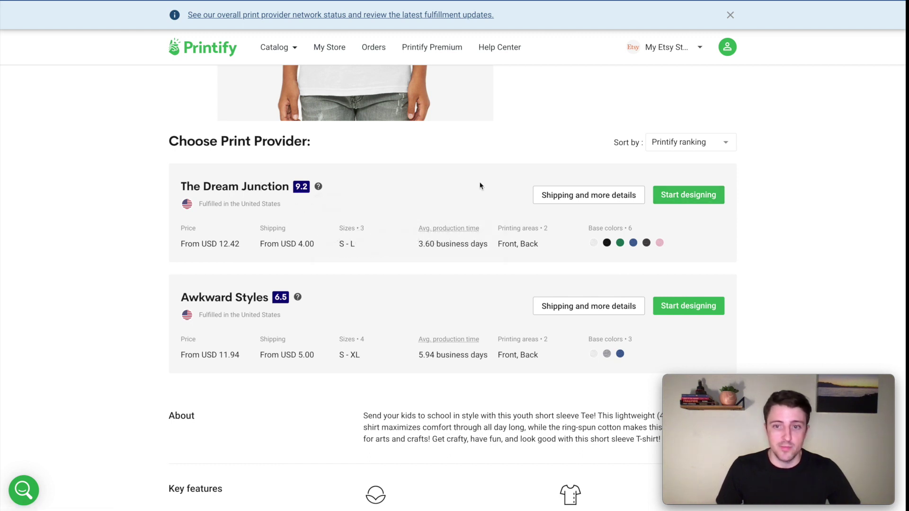
click(688, 195)
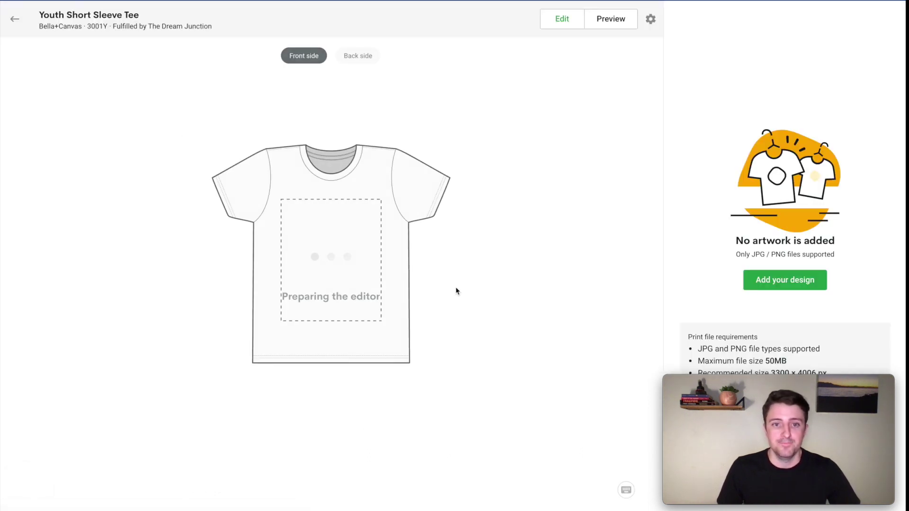
Upload Turtles.png from the computer onto the youth tee's front
click(771, 284)
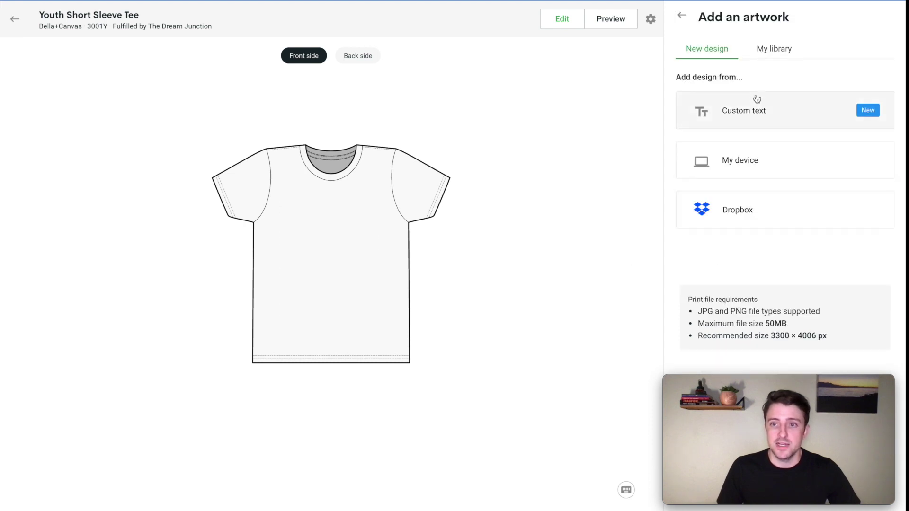
click(737, 166)
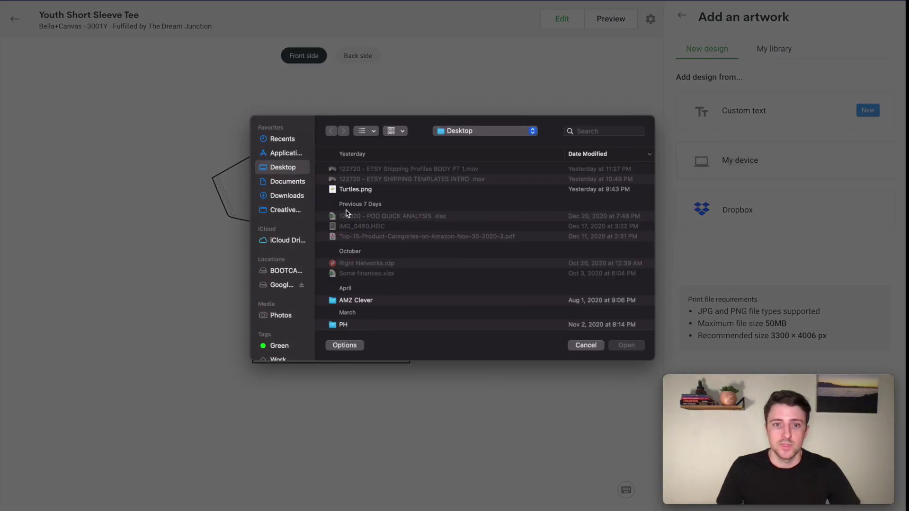
double_click(365, 190)
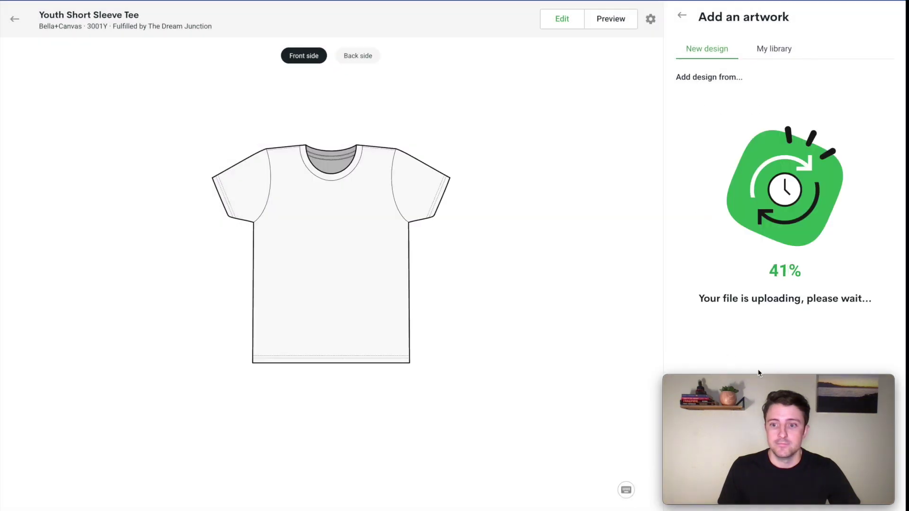
drag(775, 377, 775, 329)
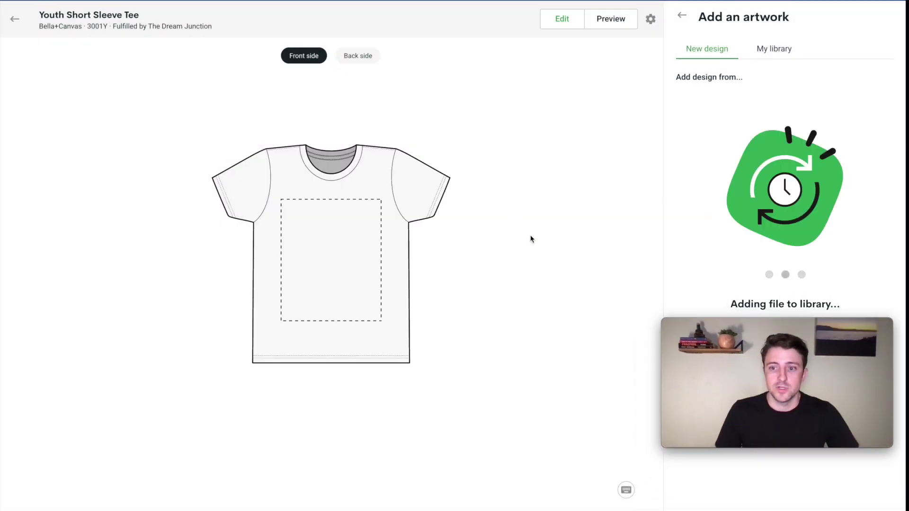
Add black as a second shirt colour and save the product
click(850, 54)
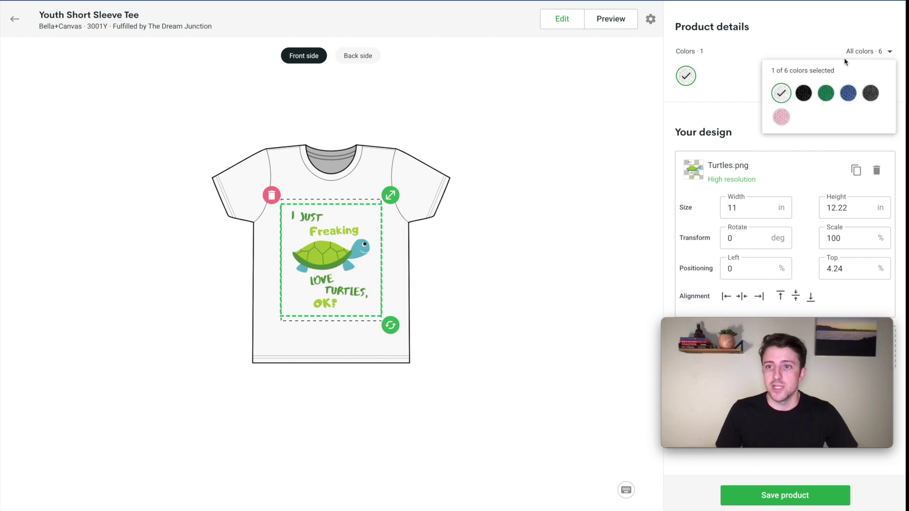
click(803, 92)
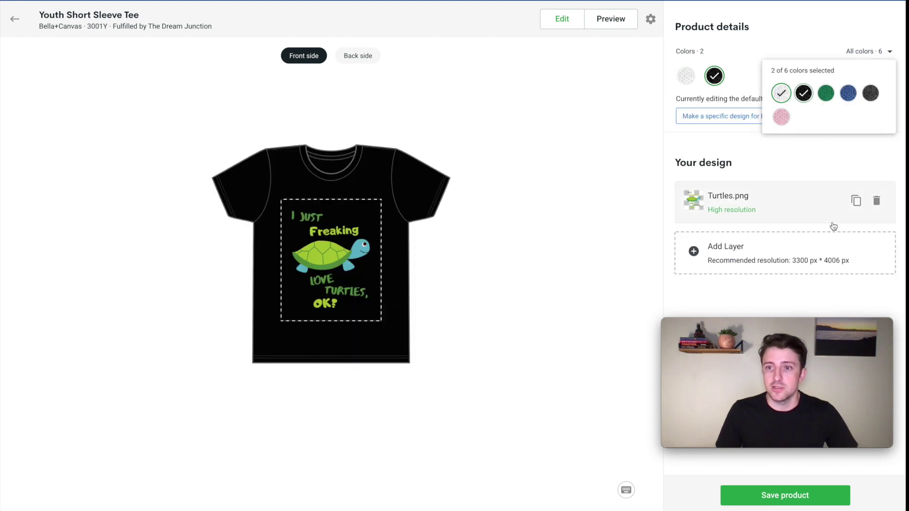
click(798, 495)
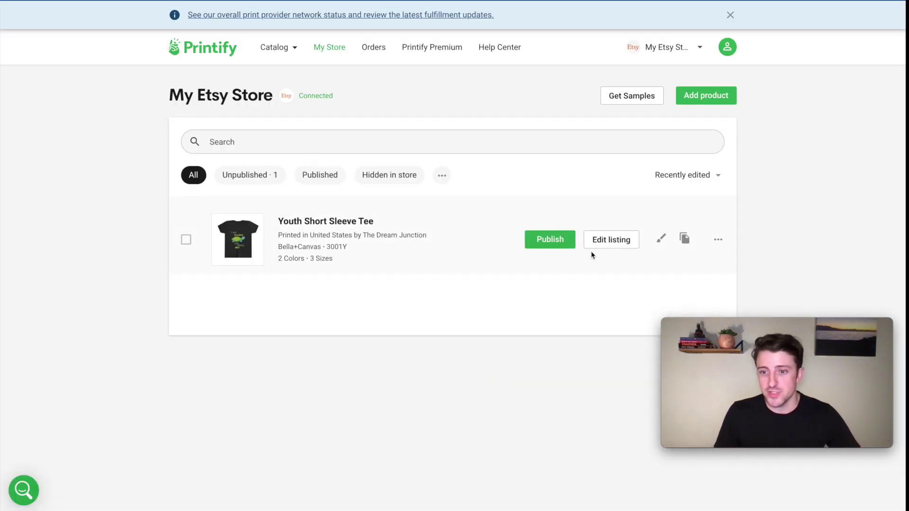
In the listing details, paste the sea turtle gift keywords at the start of the title
click(615, 242)
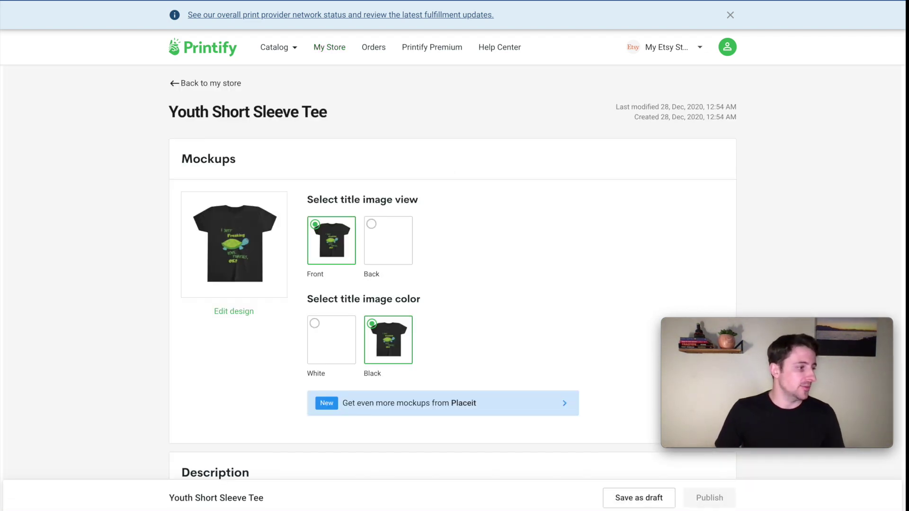
scroll(505, 219, down, 5)
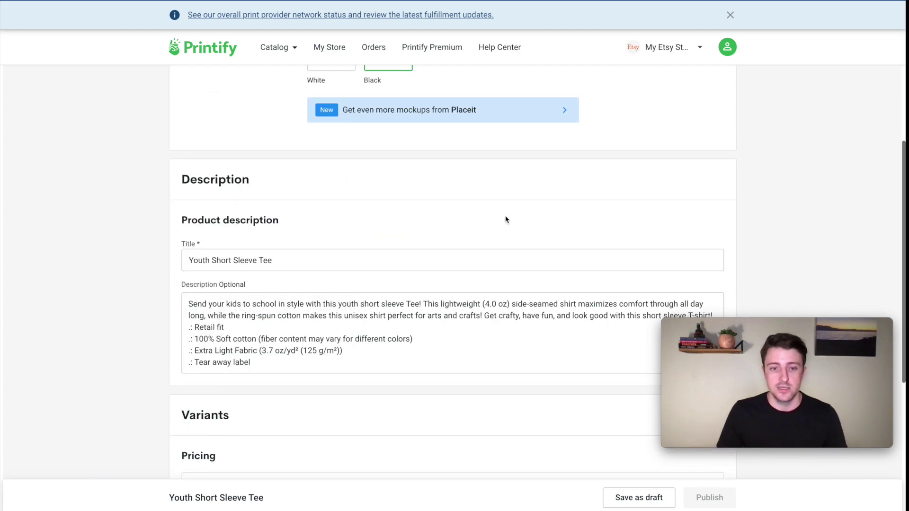
click(188, 258)
text(Sea Turtle Funny Tortoise Ocean Themed Turtles Gift)
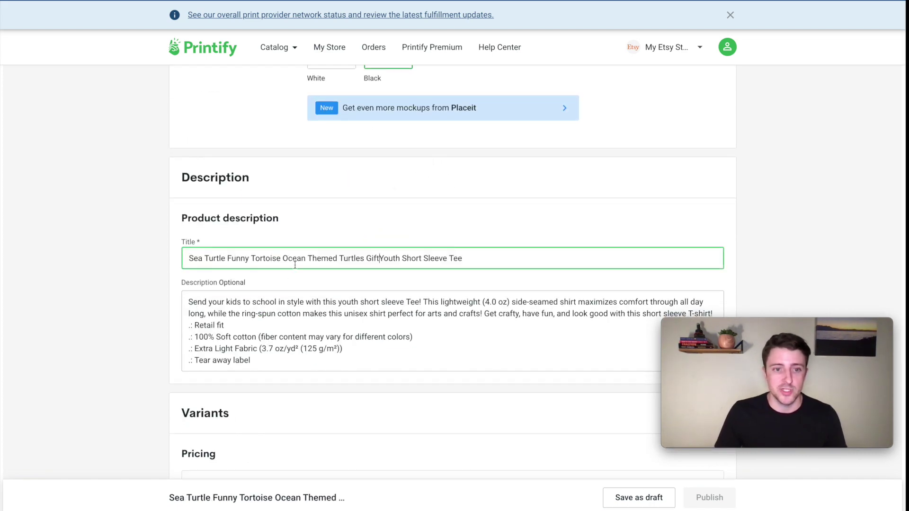
Set every variant's retail price to USD 19.95 and enable publishing to Etsy
scroll(417, 194, down, 5)
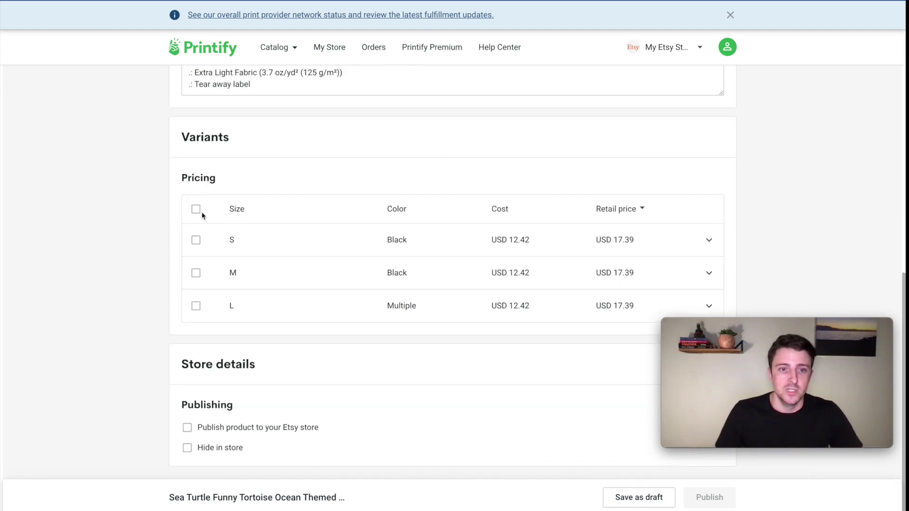
click(196, 209)
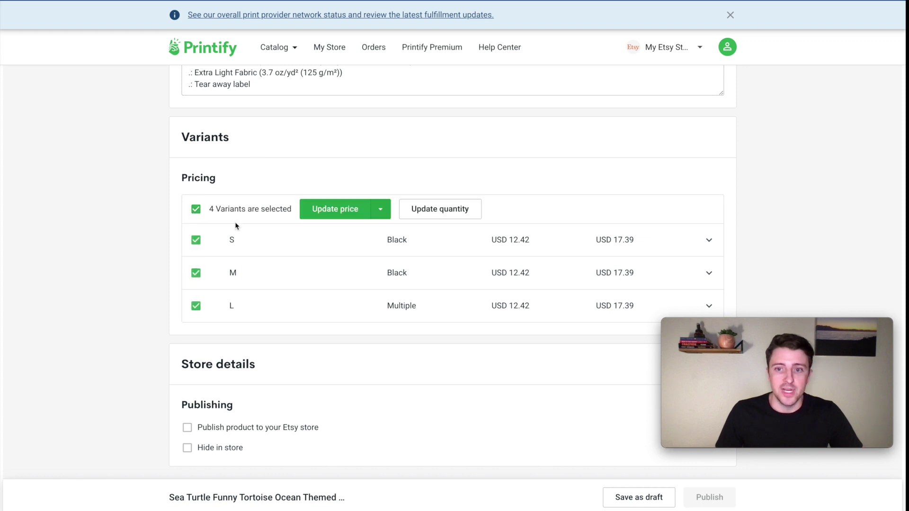
click(333, 208)
drag(374, 278, 341, 273)
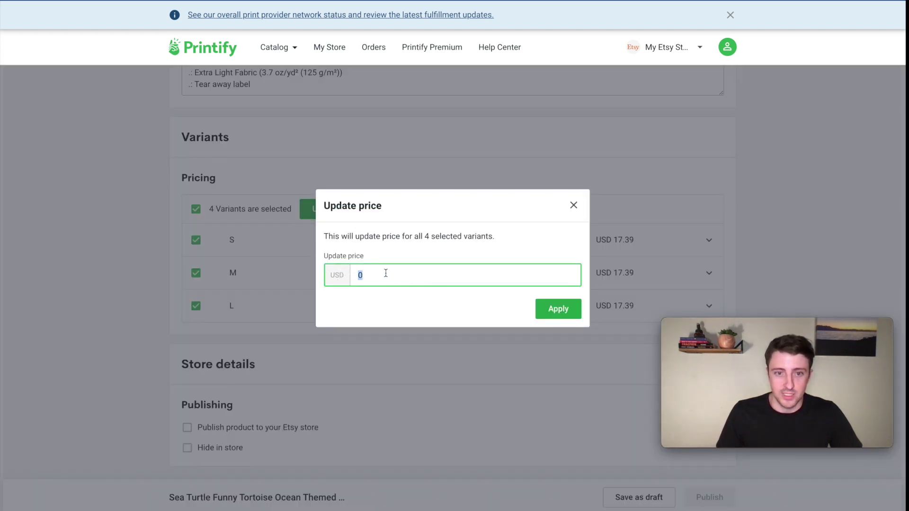
text(19.95)
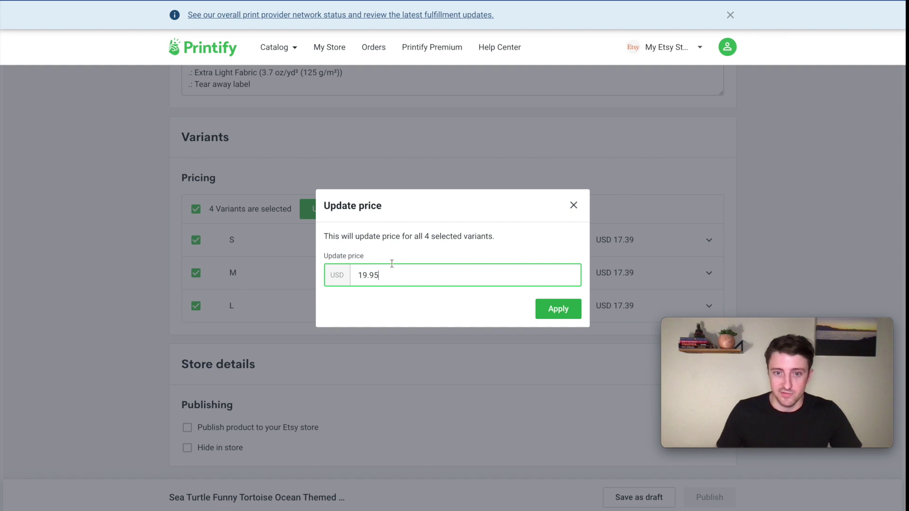
click(558, 312)
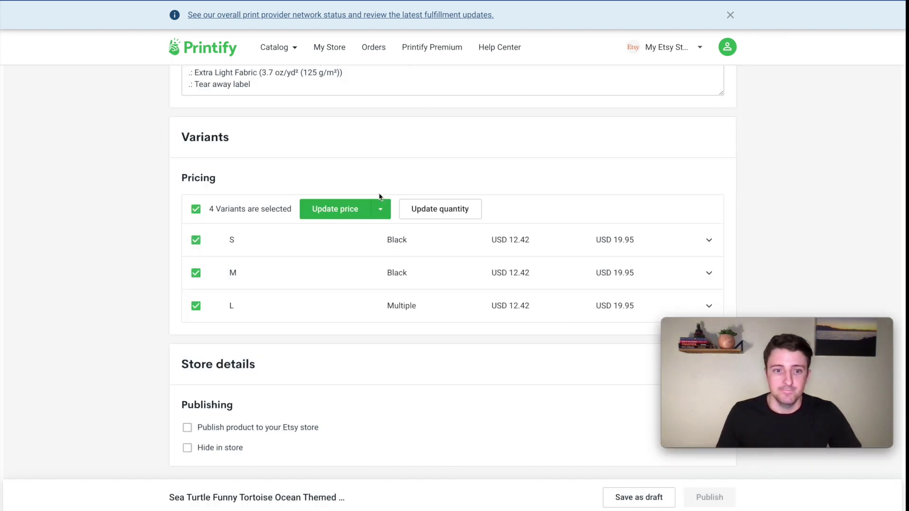
click(183, 430)
Turn off 'Create new shipping profile' so an existing Etsy profile applies to the youth tee
scroll(93, 319, down, 4)
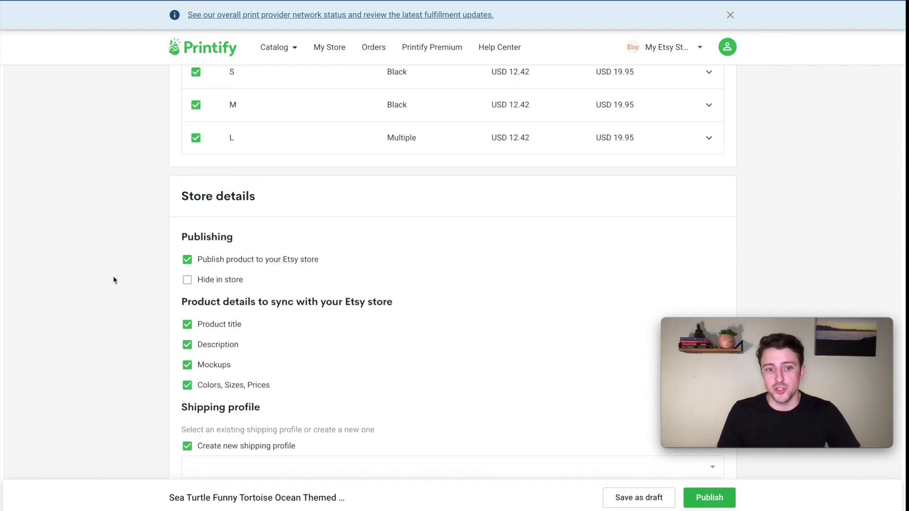
scroll(115, 279, down, 1)
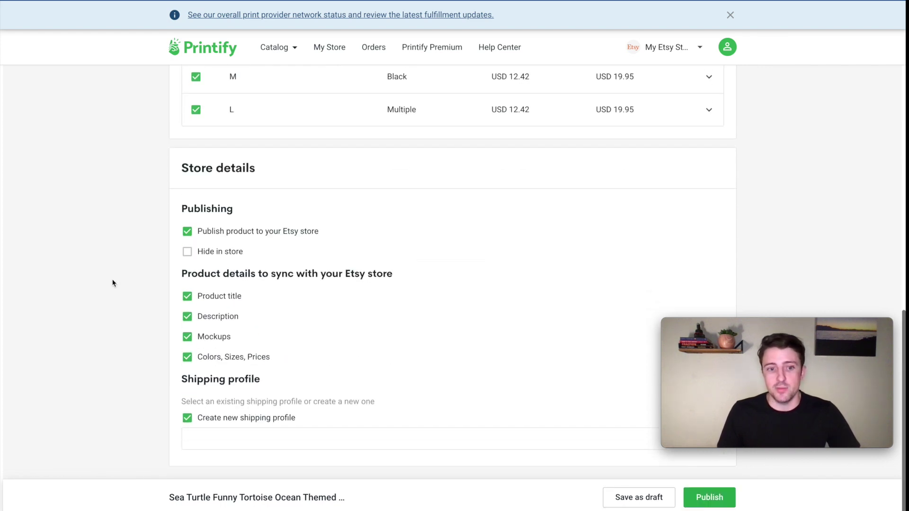
click(187, 418)
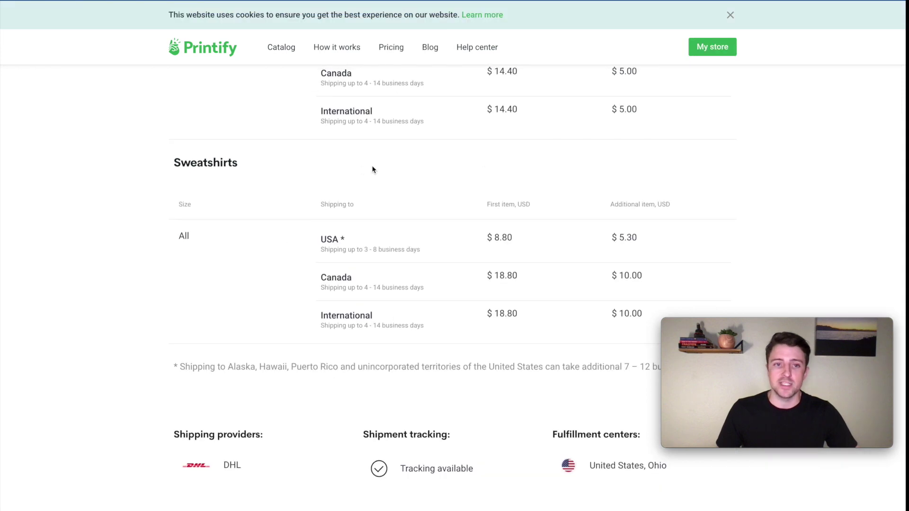
scroll(360, 185, up, 5)
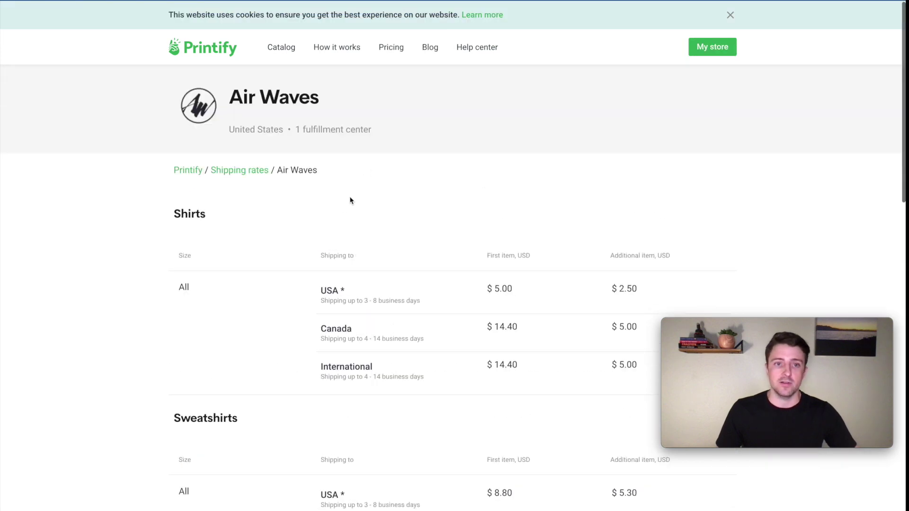
scroll(329, 301, down, 2)
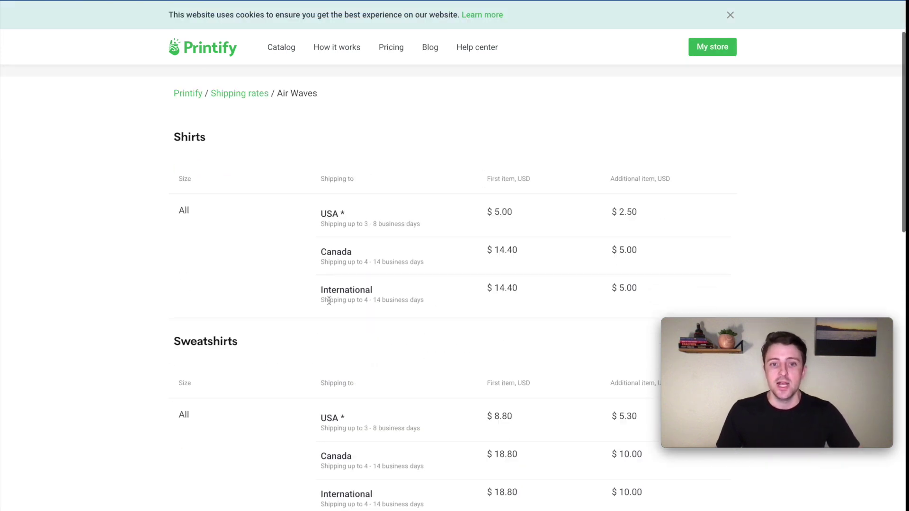
drag(338, 232, 527, 207)
drag(609, 211, 677, 203)
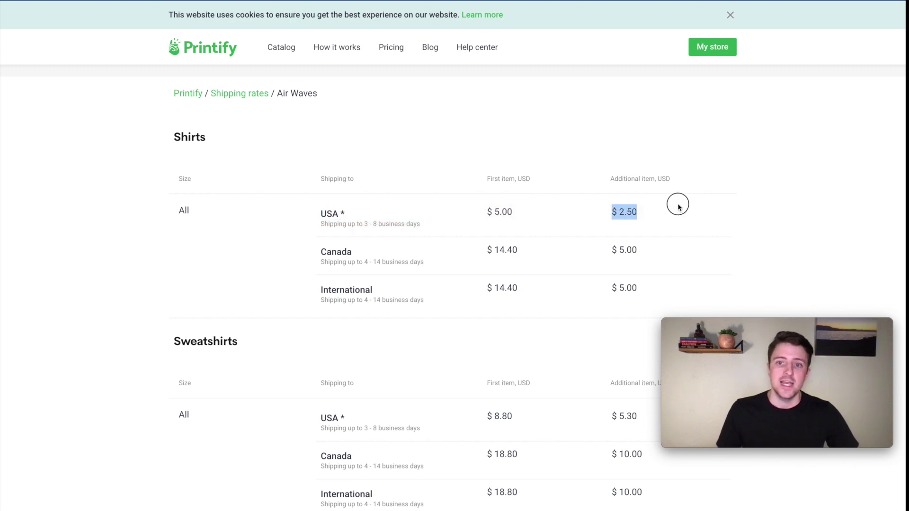
click(674, 210)
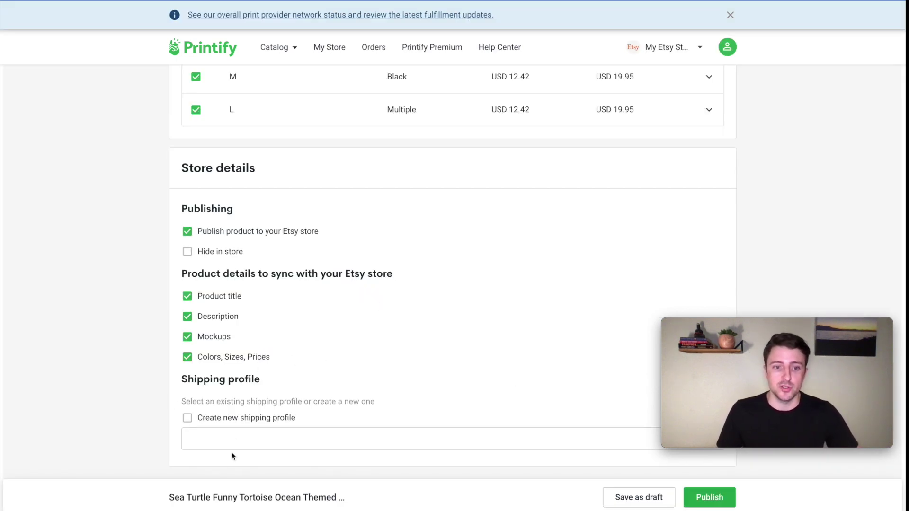
Choose the FAST & EASY SHIPPING: 2-8 business days profile and publish the youth tee
click(223, 432)
scroll(225, 430, down, 5)
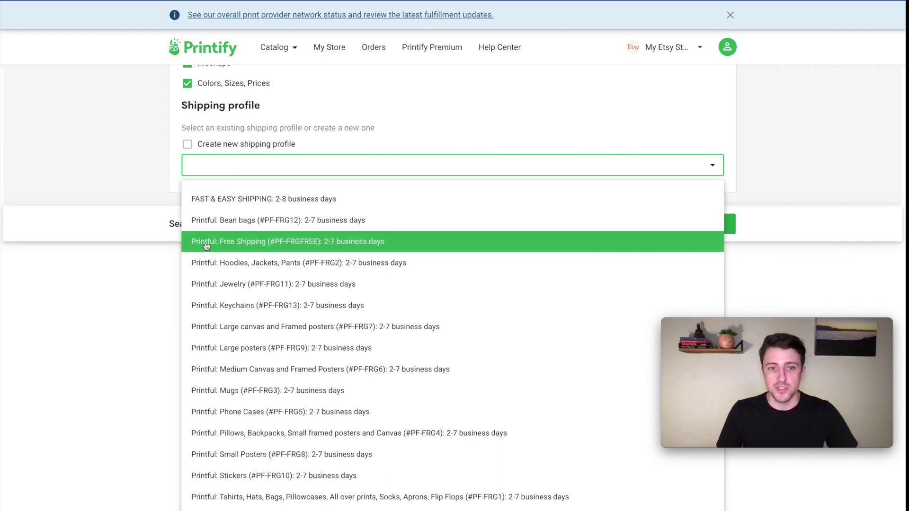
click(214, 199)
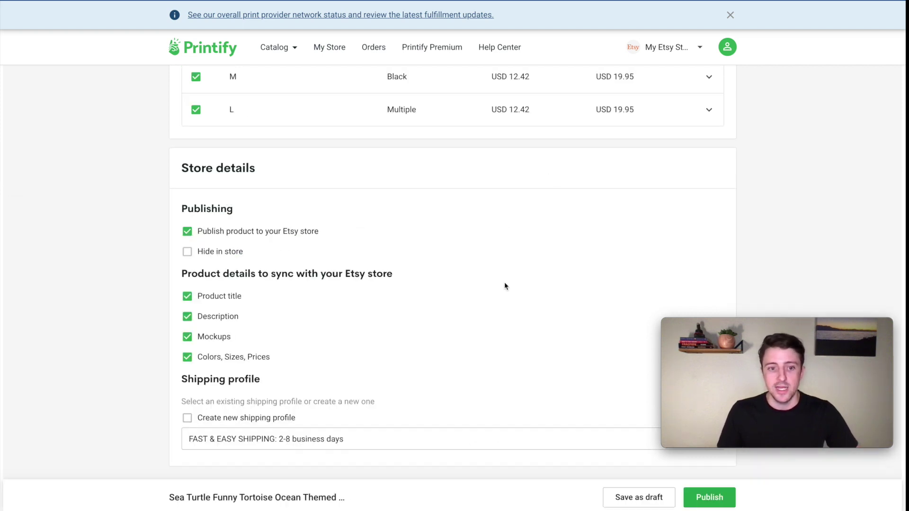
click(709, 496)
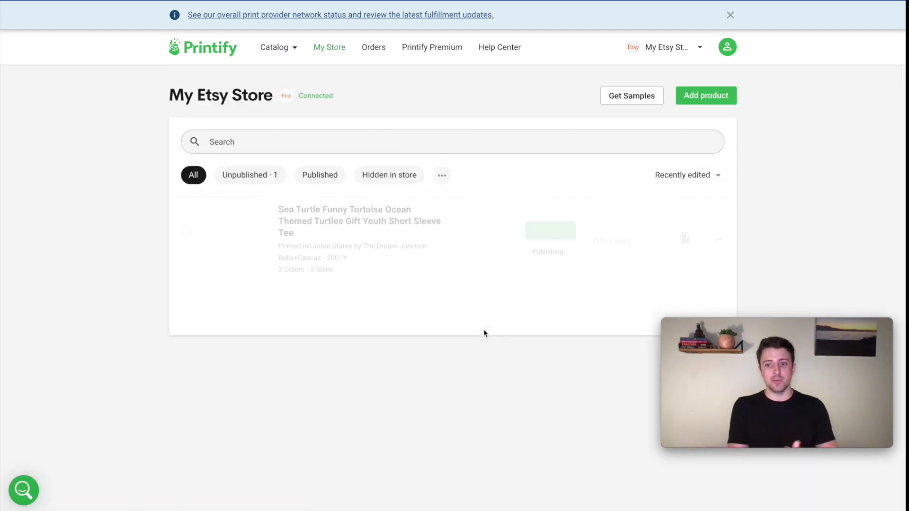